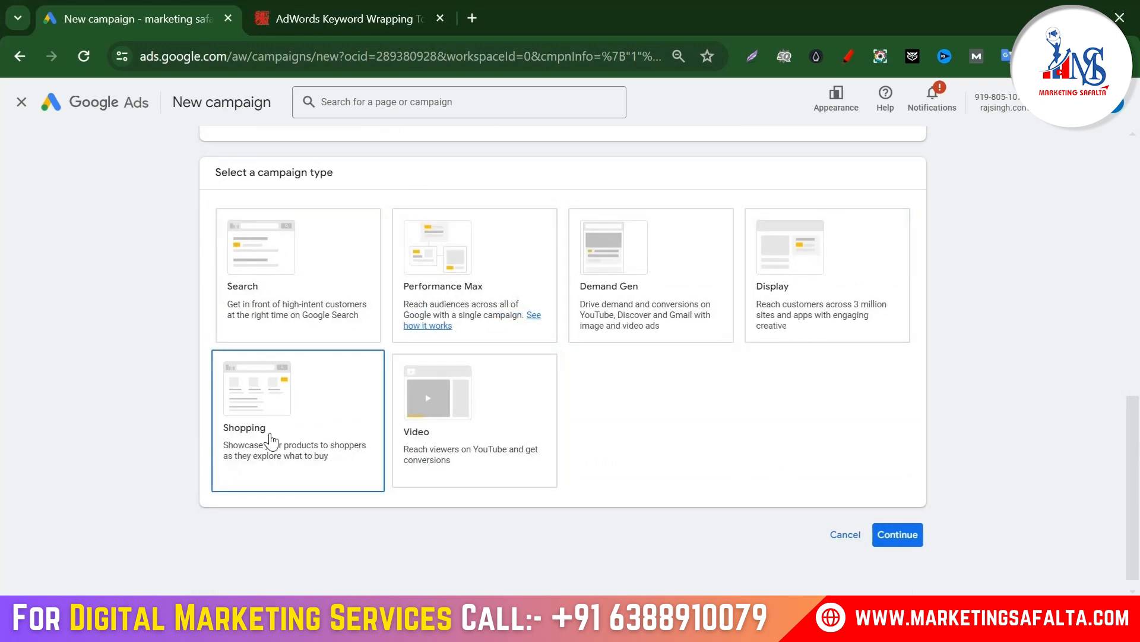
Step: Choose a Search campaign with a Phone calls goal and enter an Indian business phone number
left_click(311, 298)
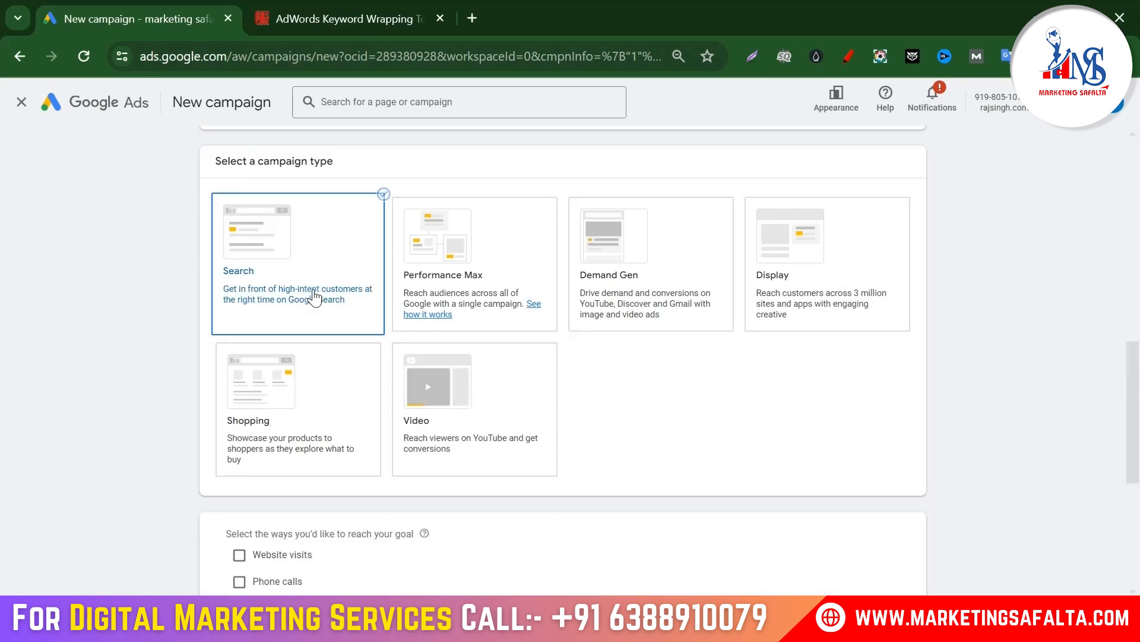
scroll(631, 465, "down", 3)
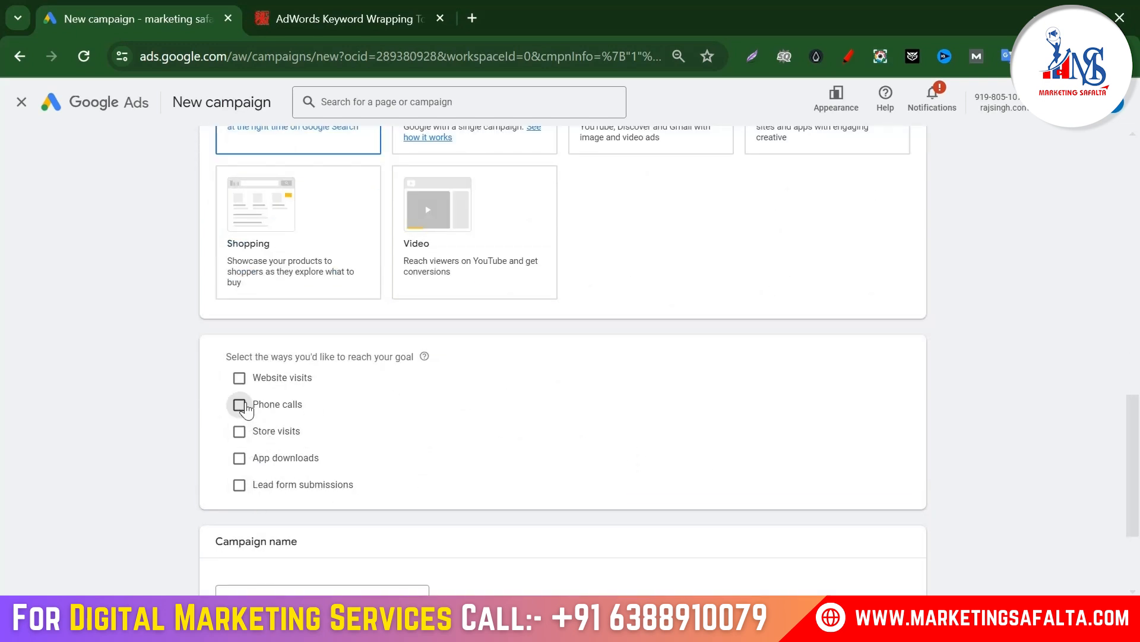
left_click(239, 406)
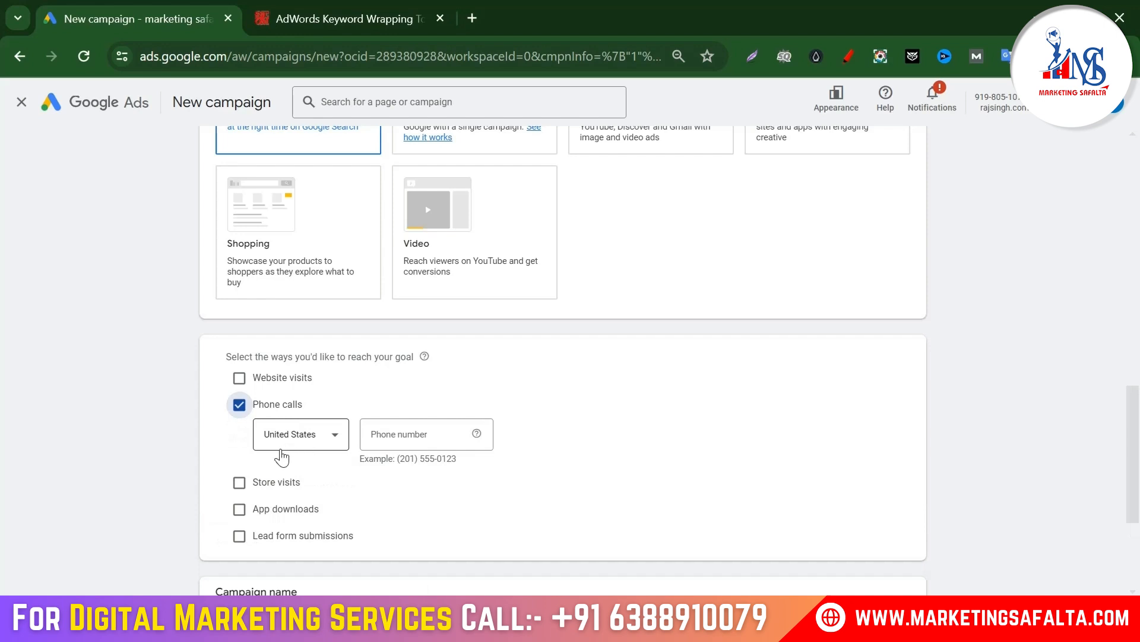
left_click(324, 447)
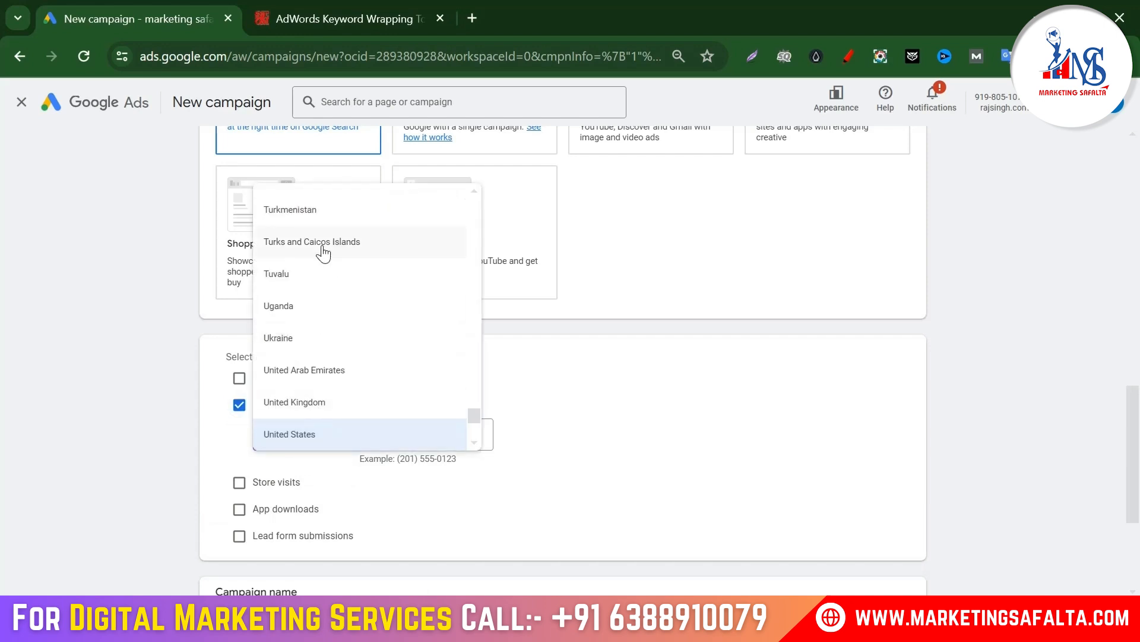
scroll(321, 252, "up", 15)
scroll(318, 334, "up", 20)
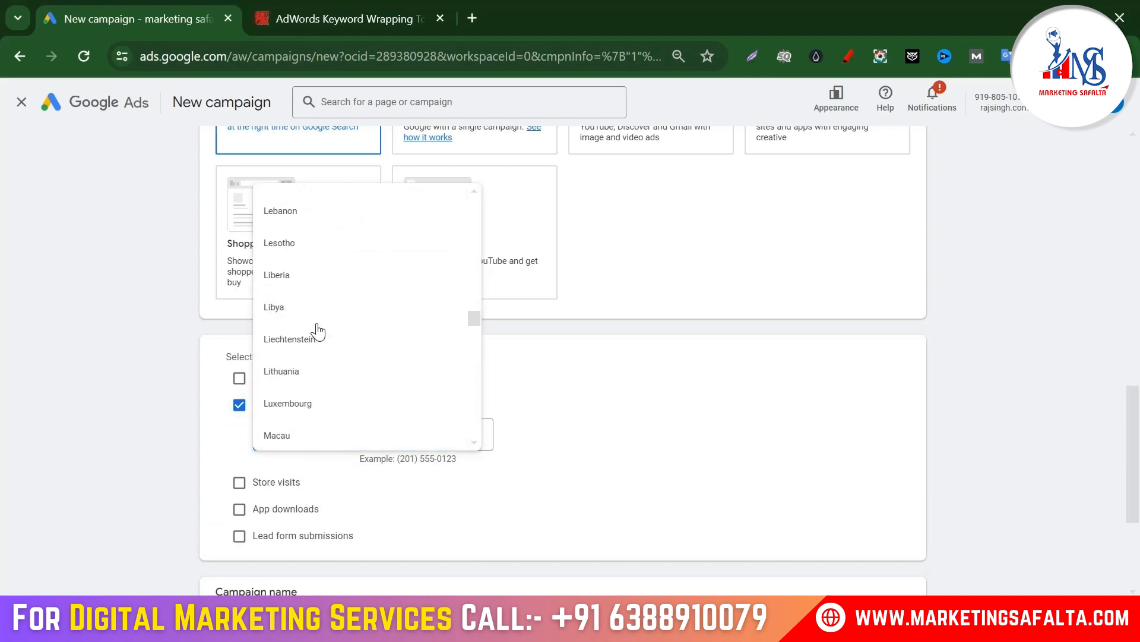
scroll(317, 329, "up", 5)
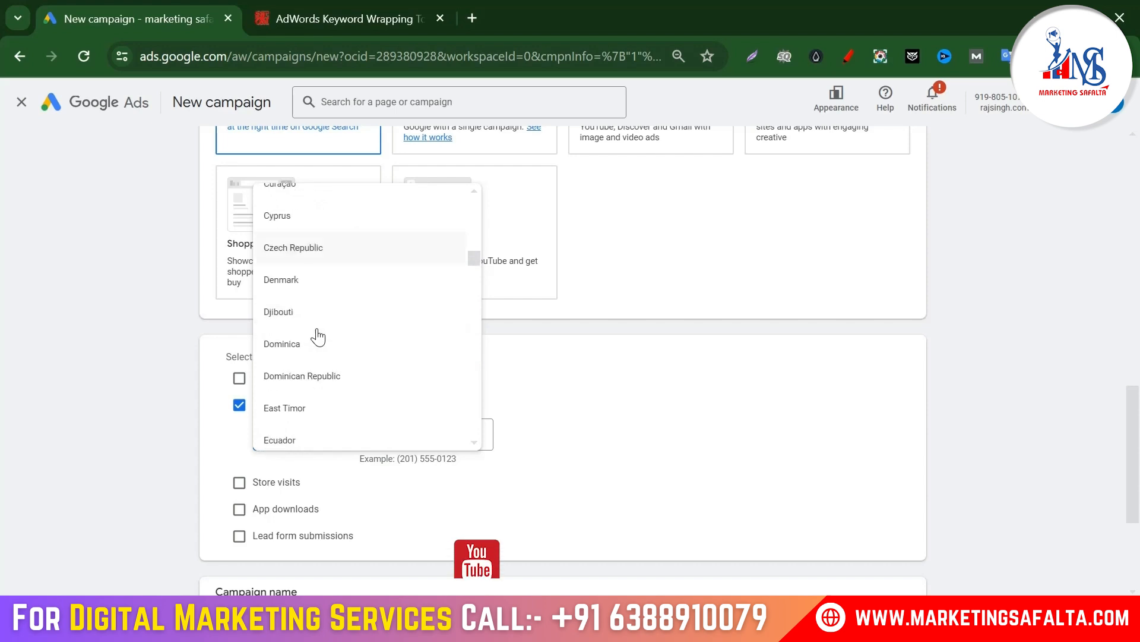
scroll(303, 332, "down", 20)
scroll(299, 335, "up", 3)
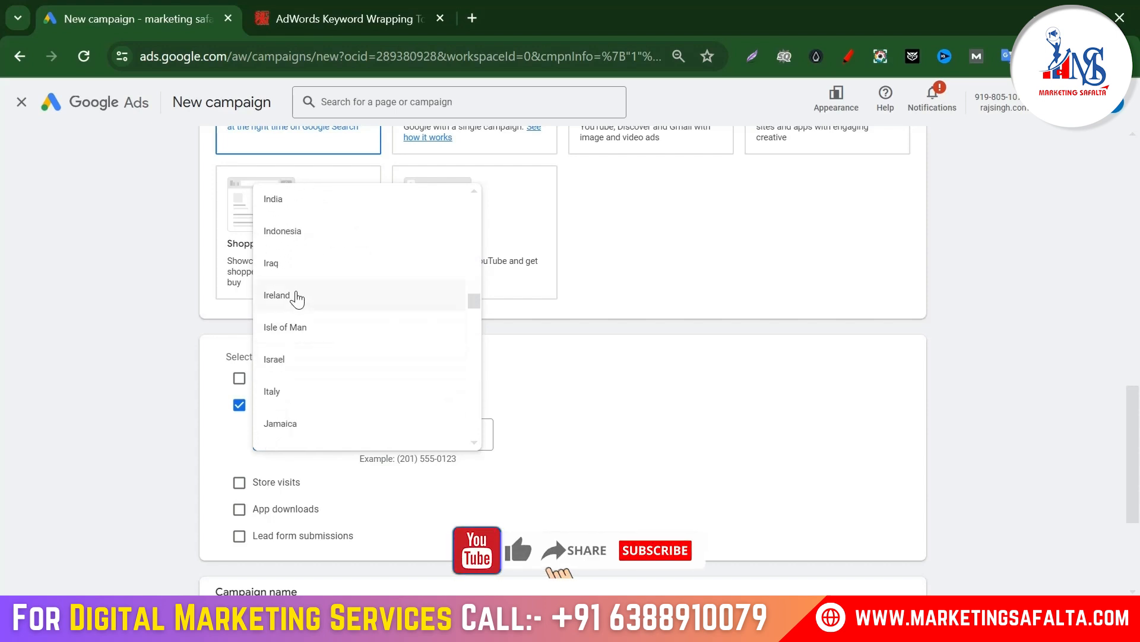
left_click(288, 200)
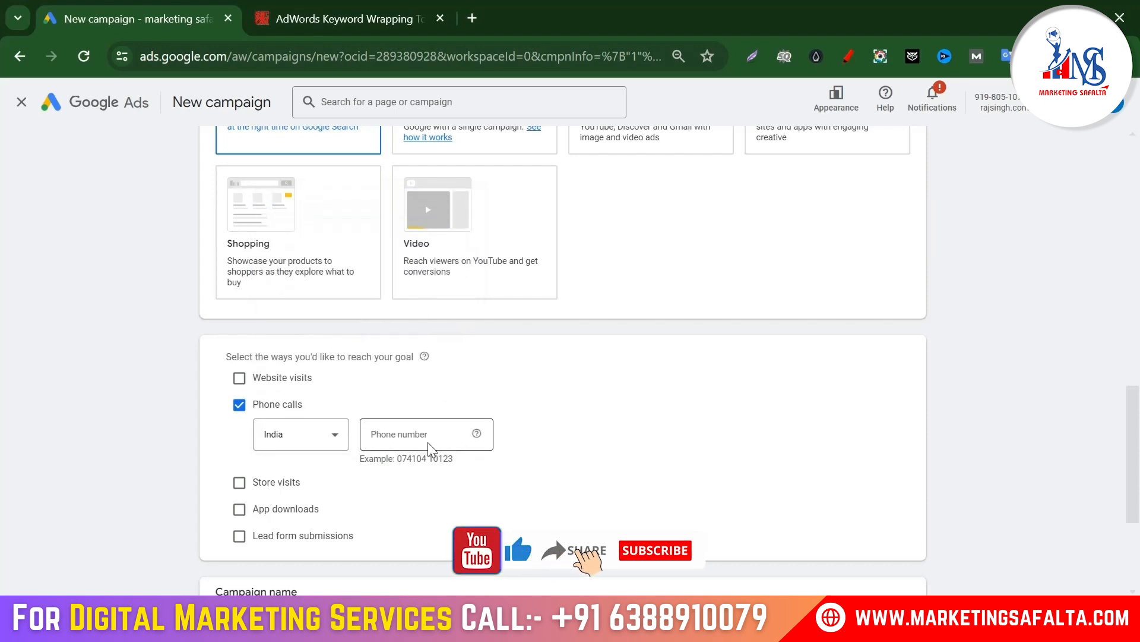
left_click(429, 437)
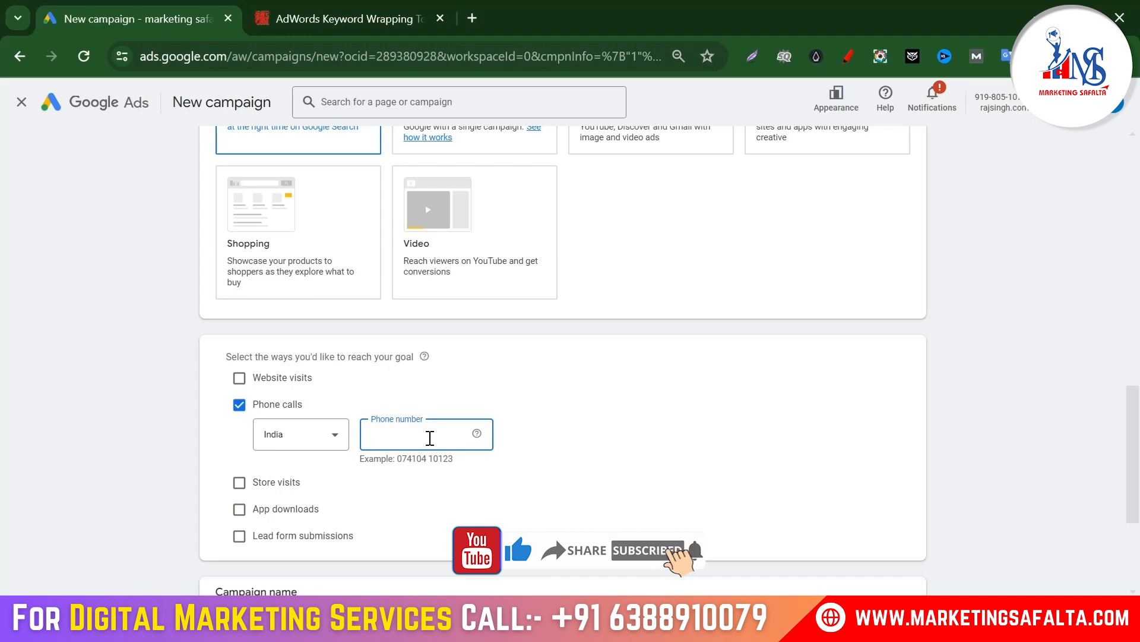
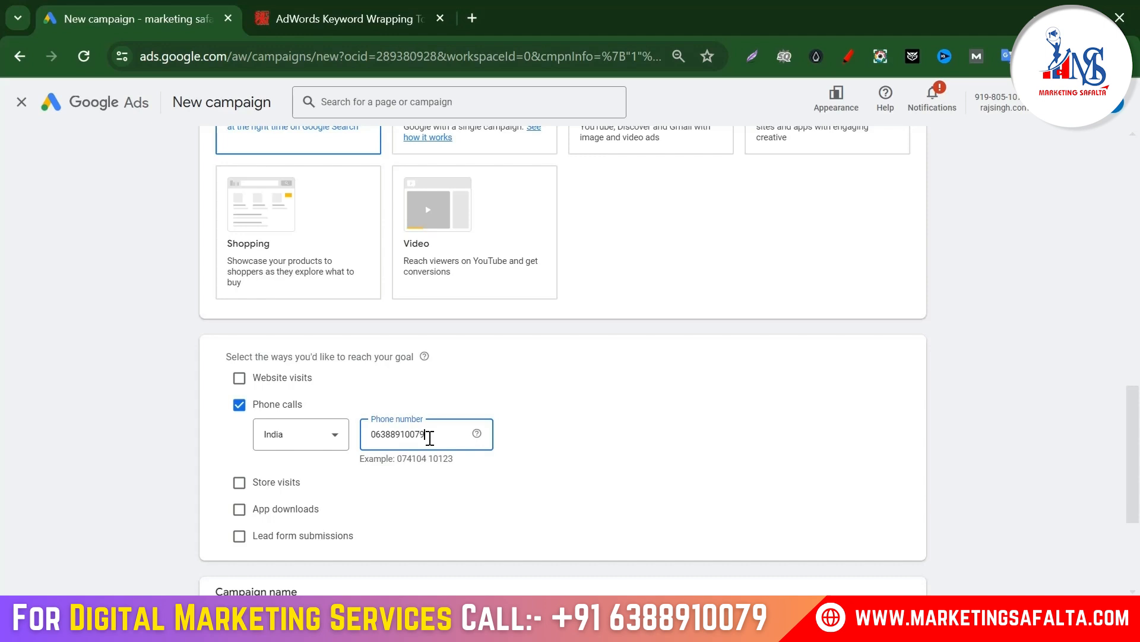
left_click(555, 405)
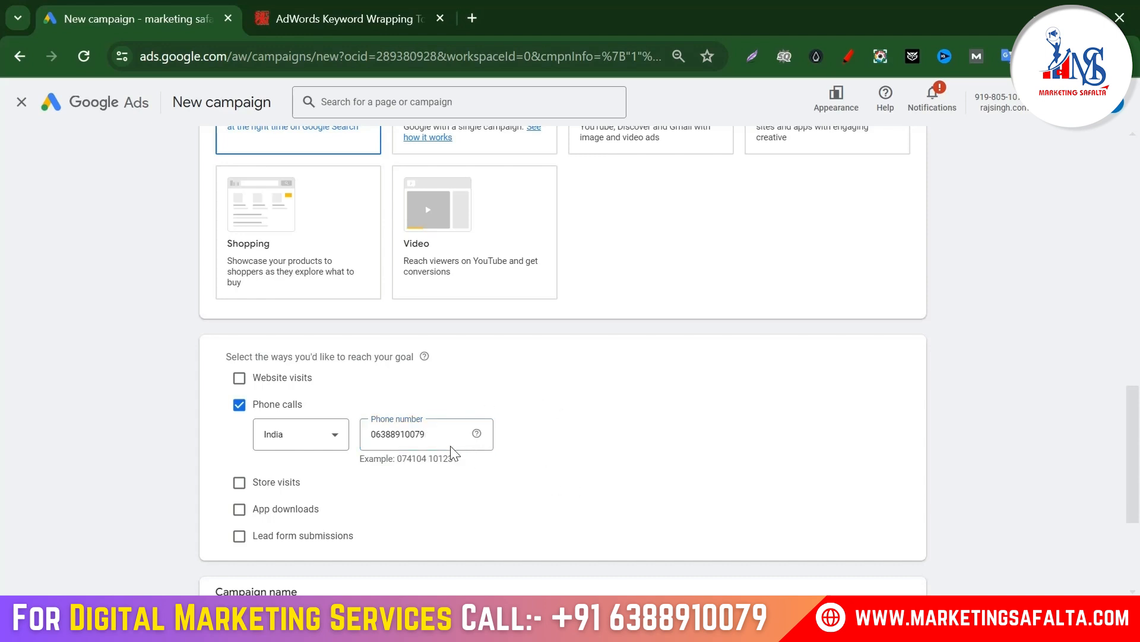
Step: Replace the default campaign name with 'Doctor' and continue to Bidding
left_click_drag(448, 436, 331, 437)
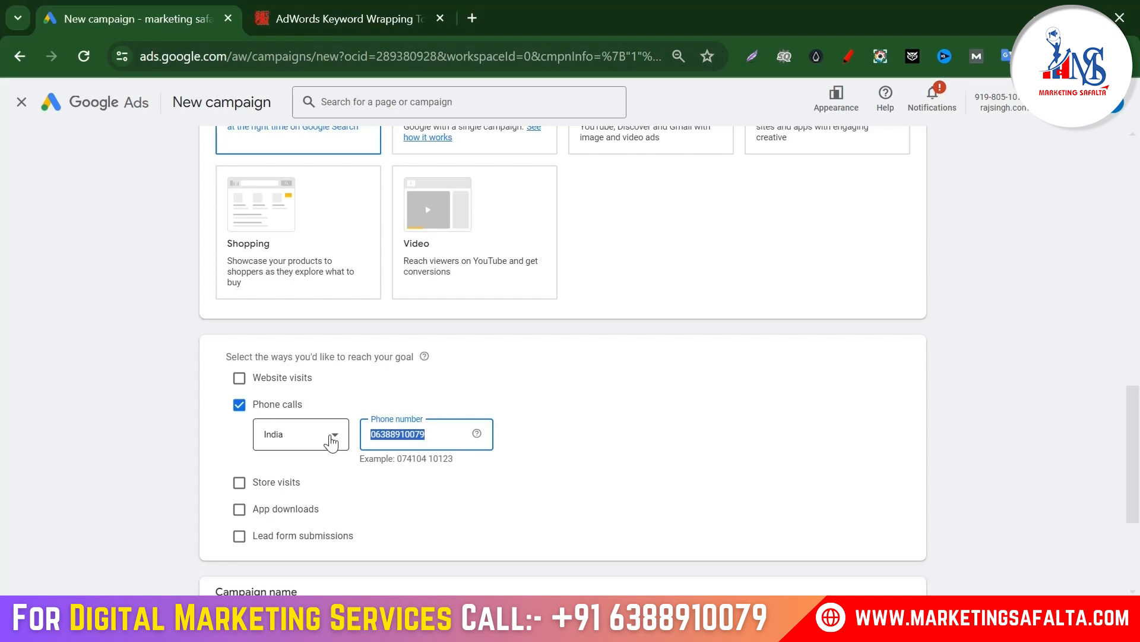
left_click(637, 449)
scroll(499, 398, "down", 4)
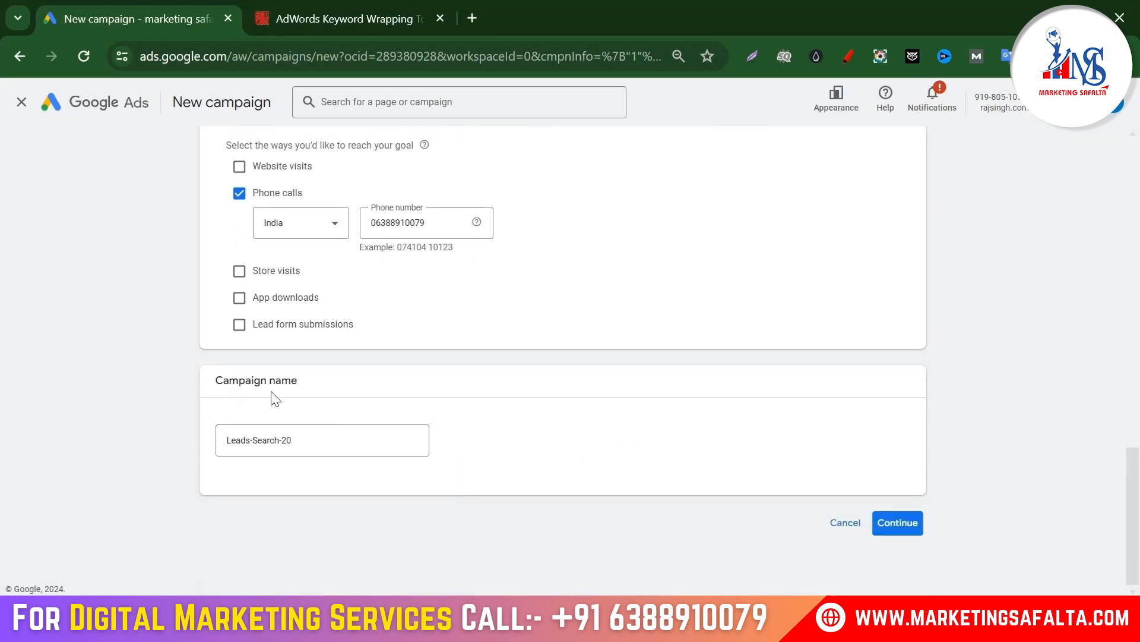
left_click_drag(327, 442, 130, 450)
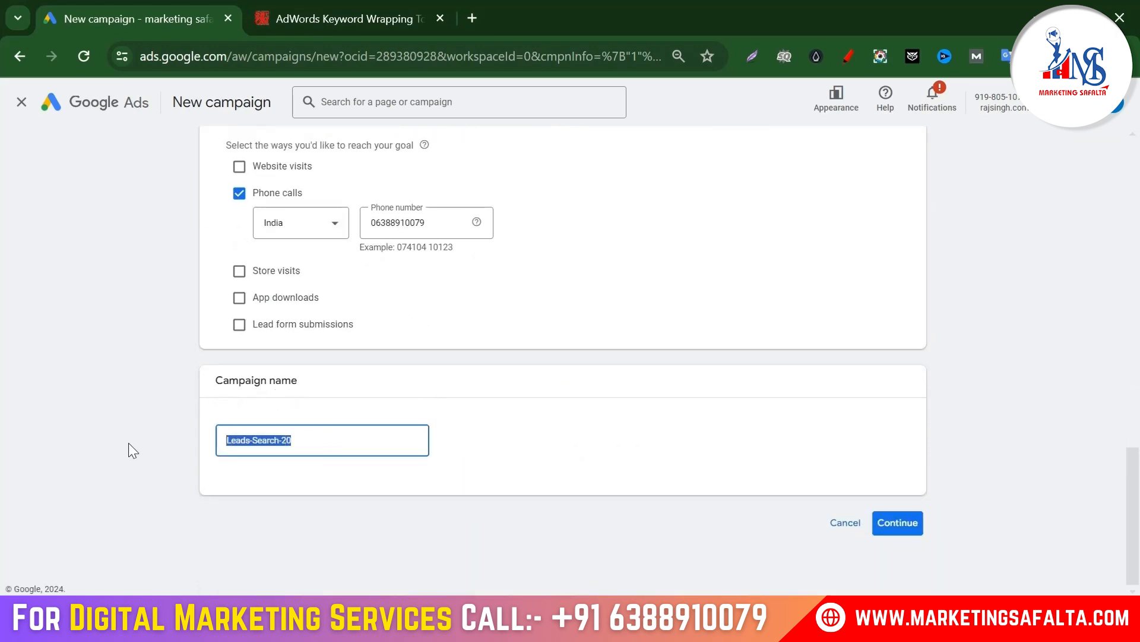
type("Doctor")
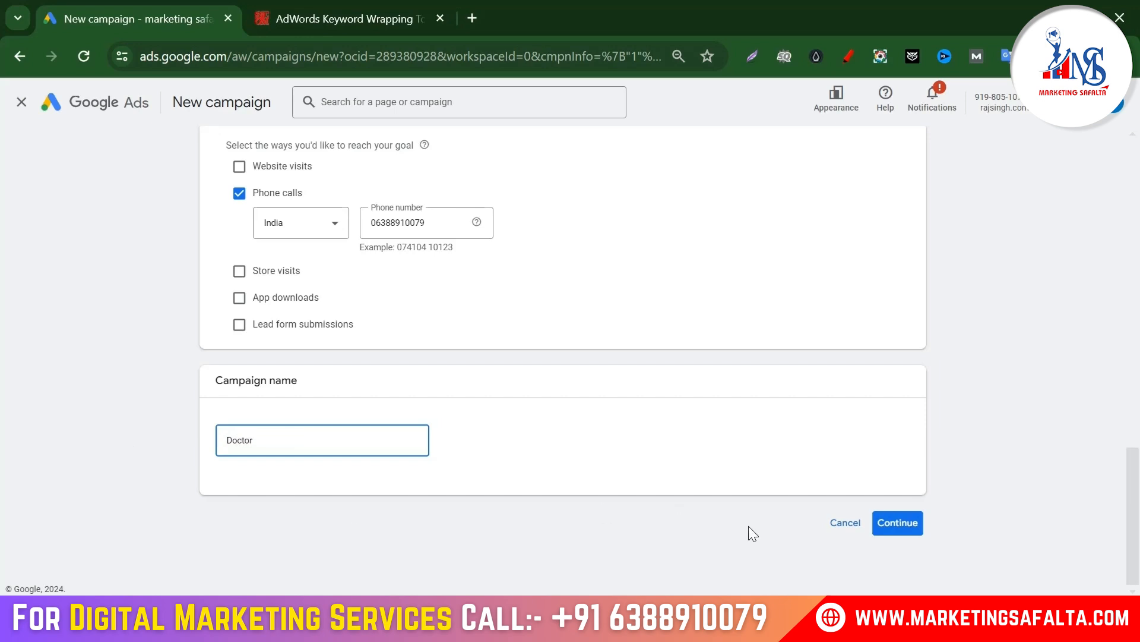
left_click(907, 526)
Step: Start a new campaign instead of the draft, with bidding focused on Clicks
left_click(754, 484)
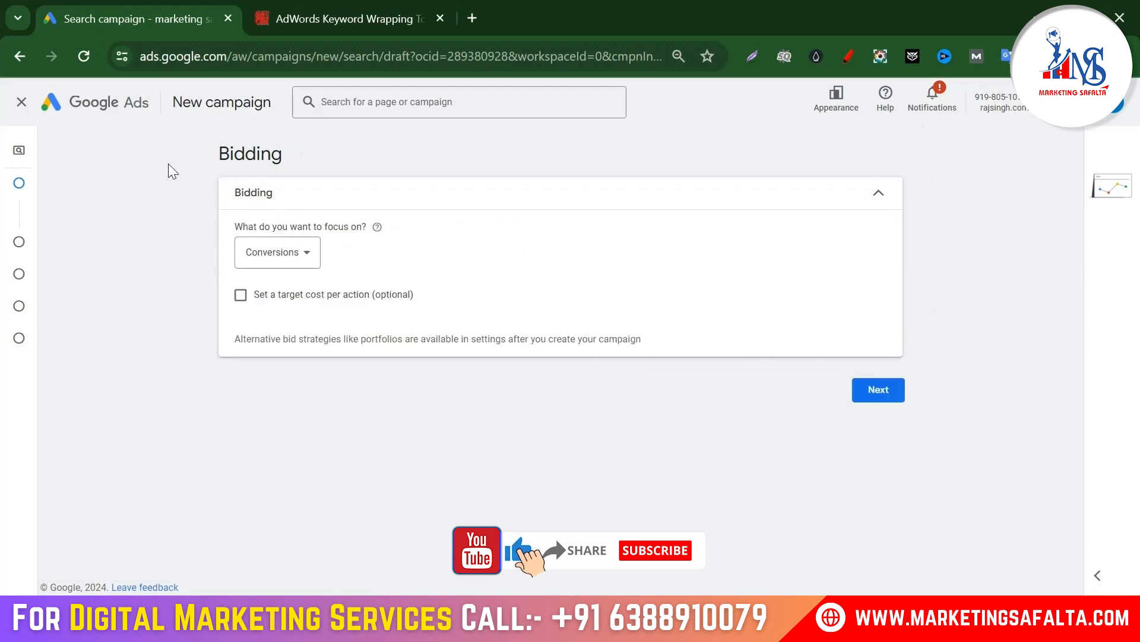
left_click(290, 261)
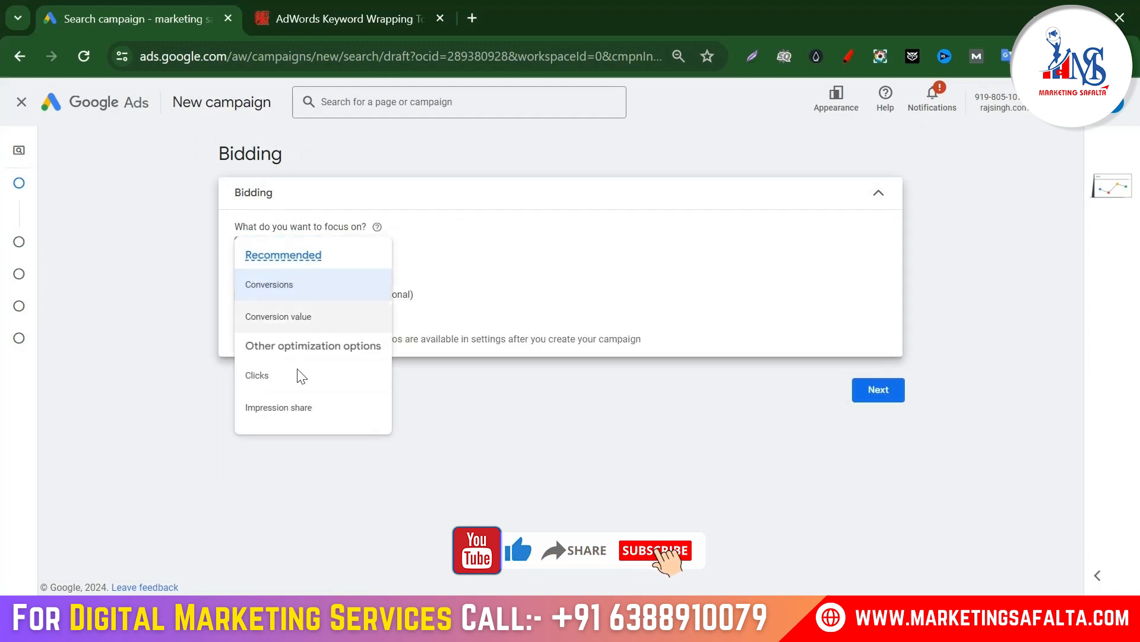
left_click(268, 377)
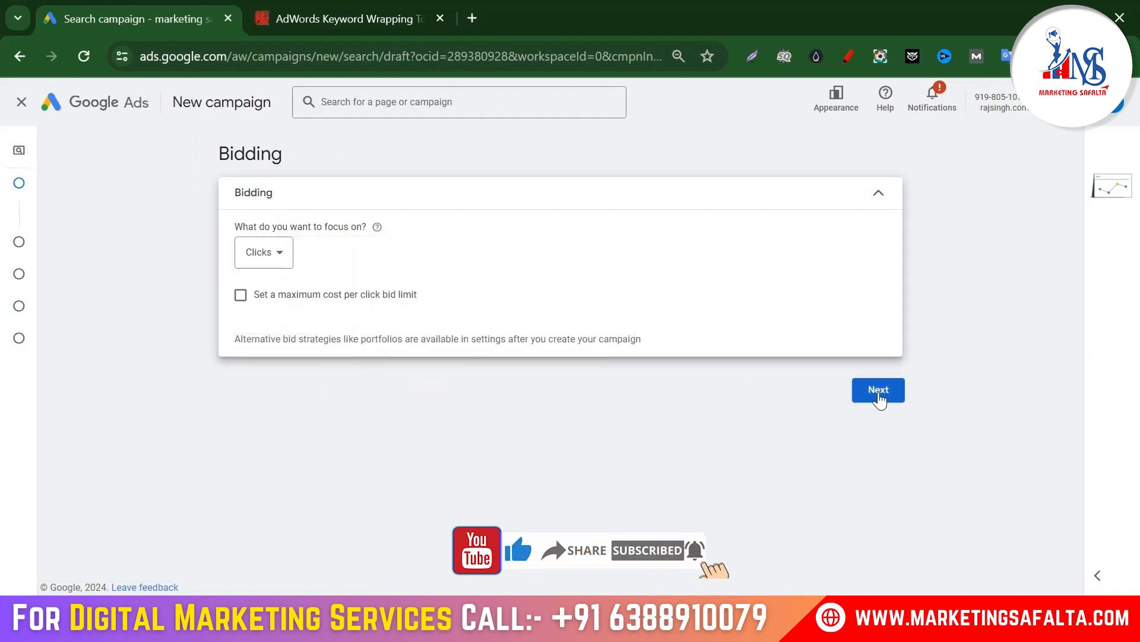
left_click(880, 392)
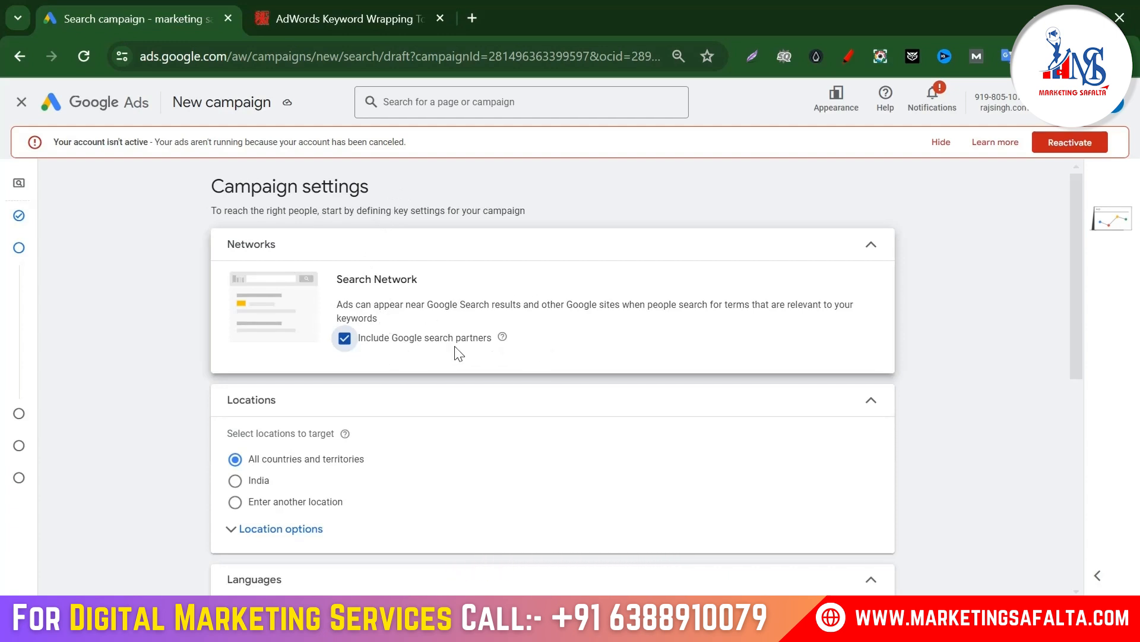
Step: Exclude Google search partners and target the location Delhi, India union territory
left_click(346, 340)
scroll(420, 351, "down", 1)
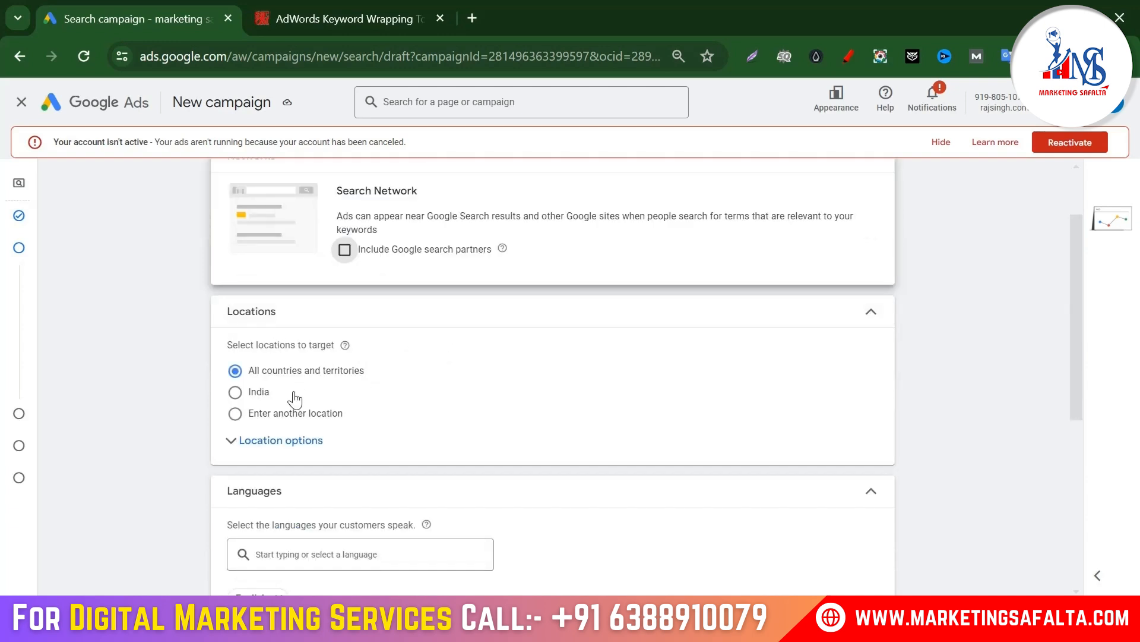
left_click(235, 416)
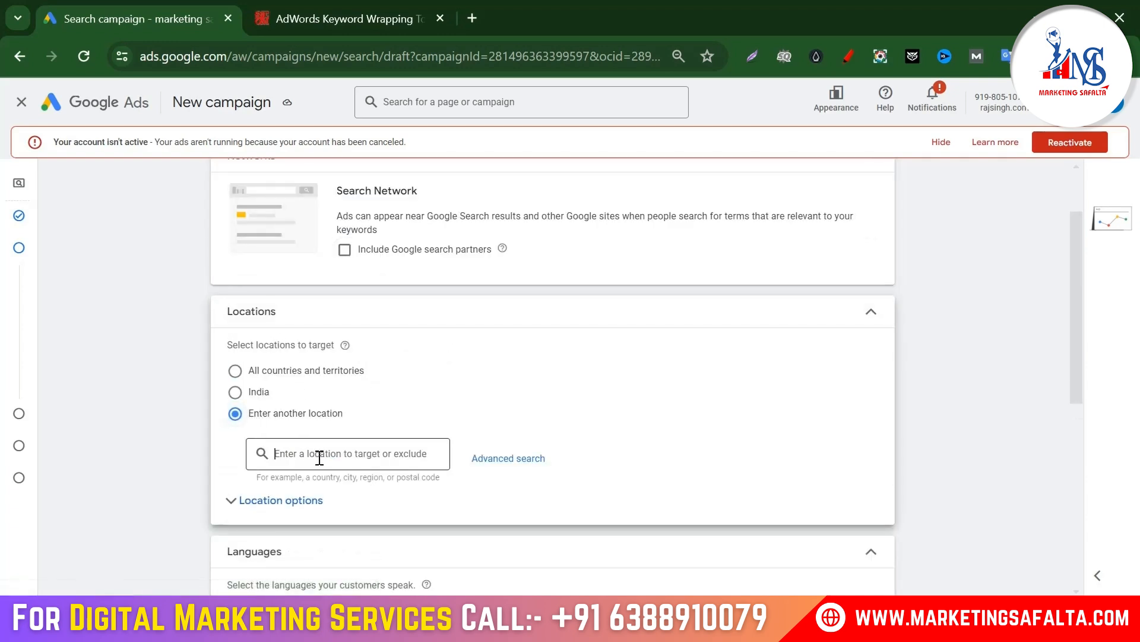
type("delhi")
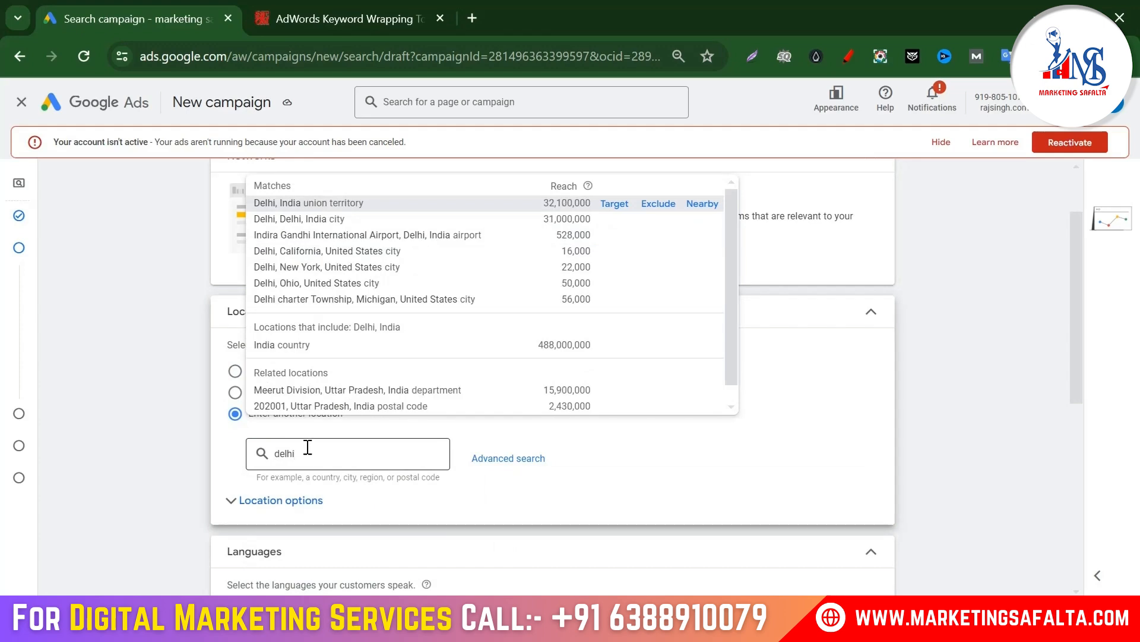
left_click(626, 209)
Step: Remove English so ads serve in all languages, then proceed to Keywords and ads
scroll(445, 322, "down", 5)
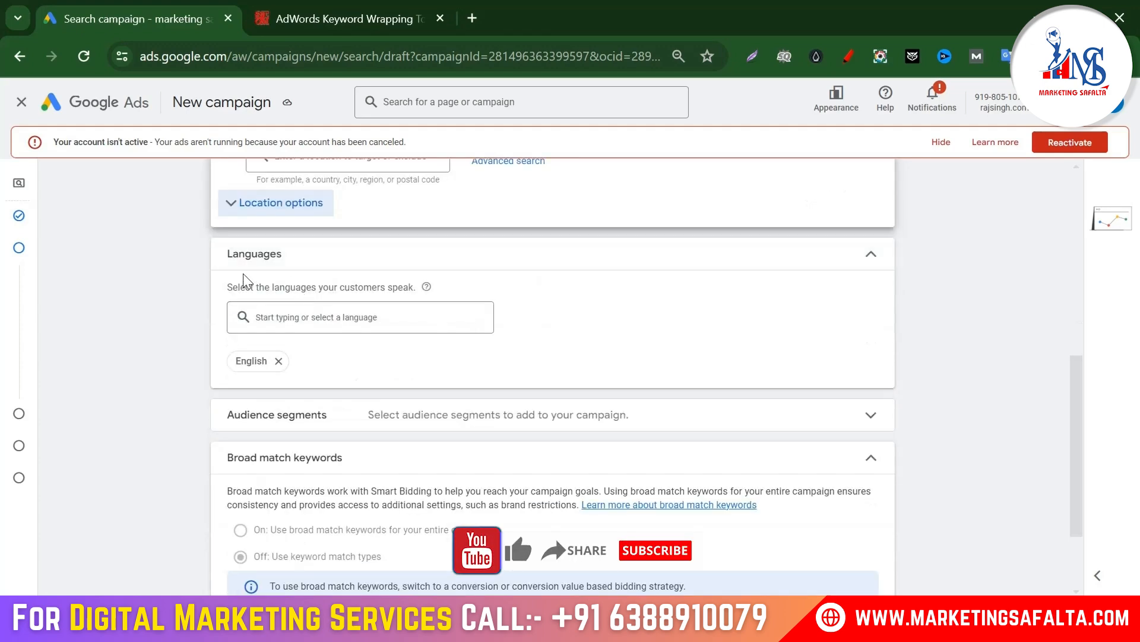
left_click(278, 361)
scroll(530, 355, "down", 2)
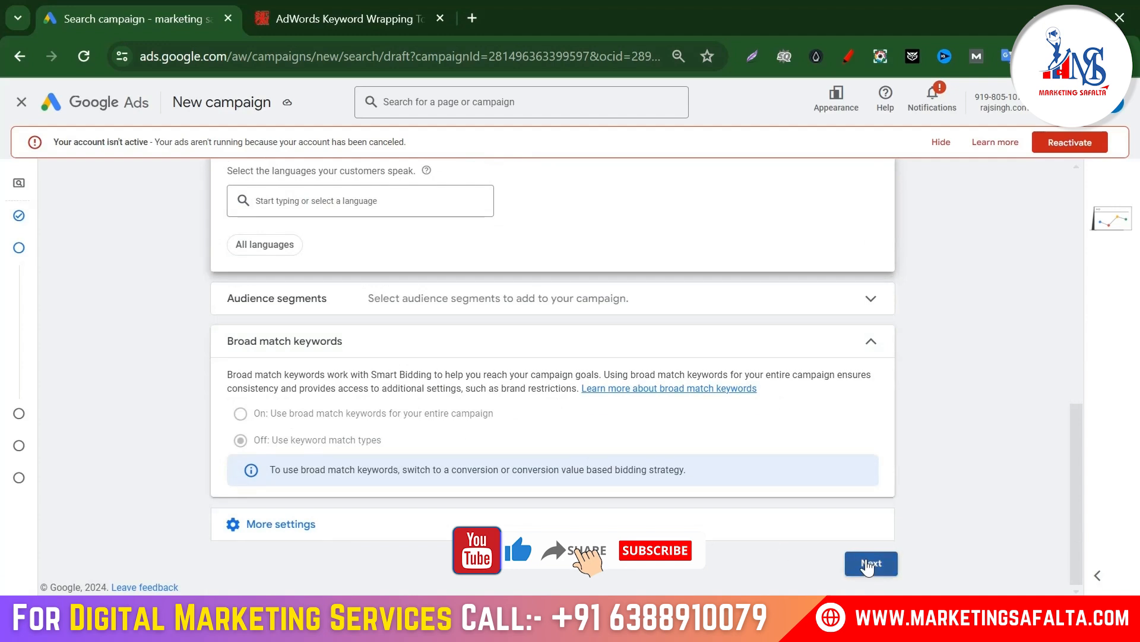
left_click(871, 562)
Step: Rename the ad group to 'Doctor_Clinic'
left_click(294, 236)
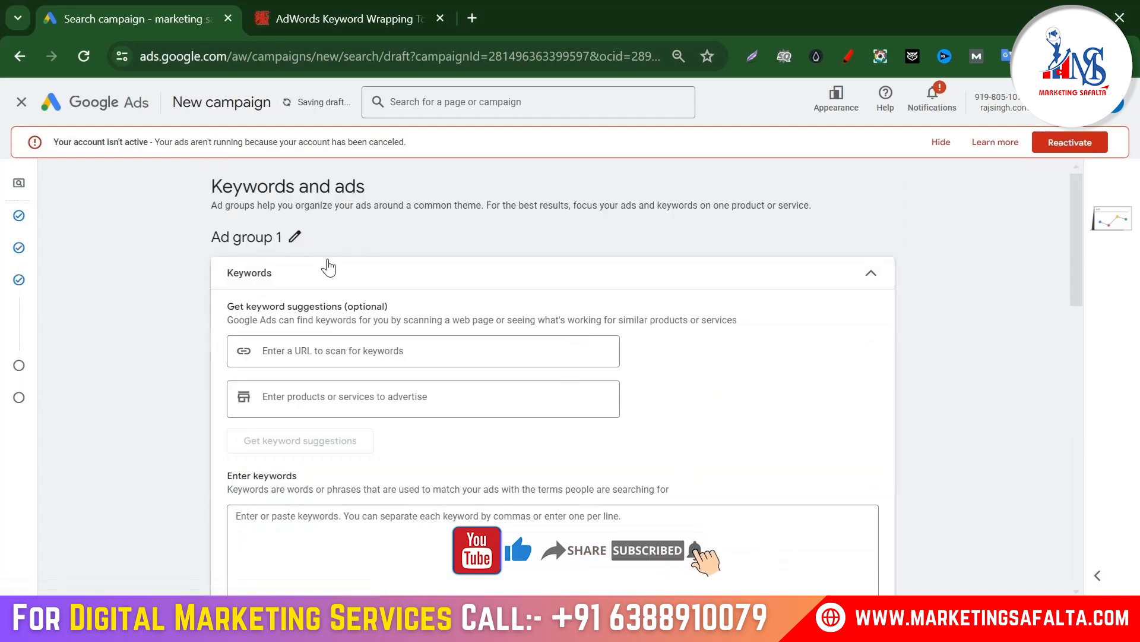
key("ctrl+a")
type("D")
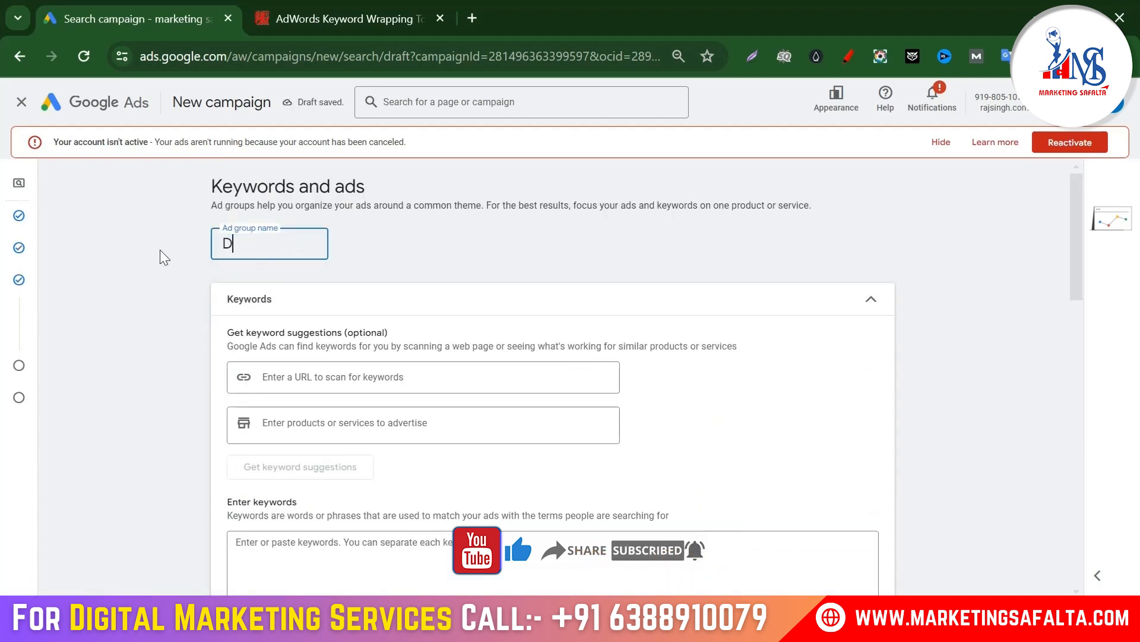
type("octor_")
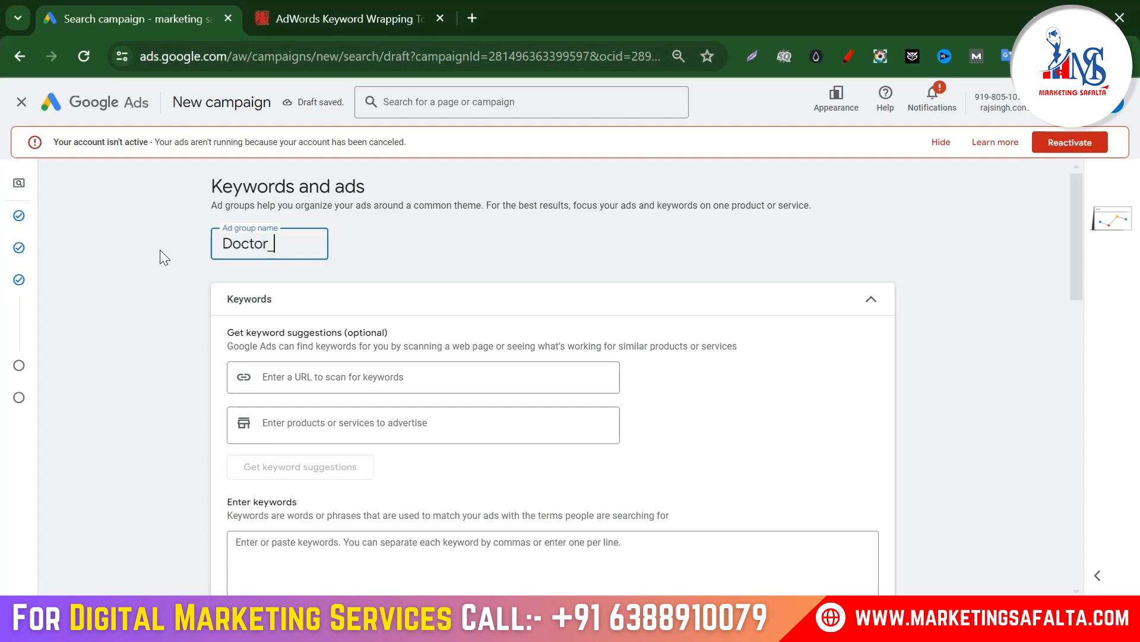
type("Clinic")
key("Return")
Step: Select the nine physiotherapy keyword lines in the notes file for copying
scroll(355, 310, "down", 3)
scroll(355, 310, "down", 2)
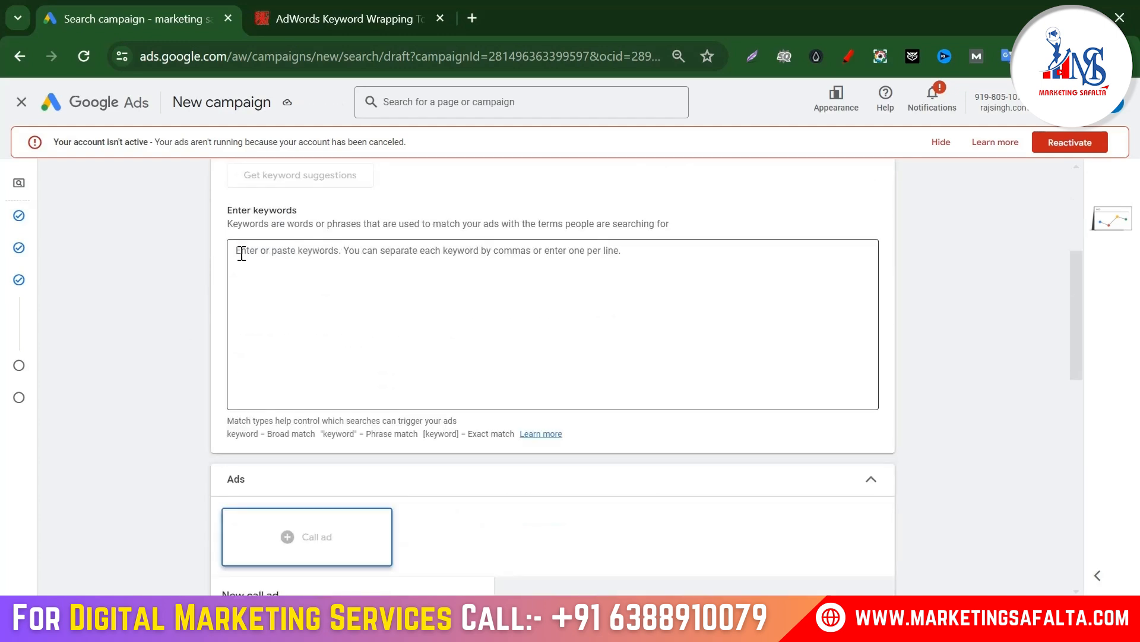
left_click(400, 281)
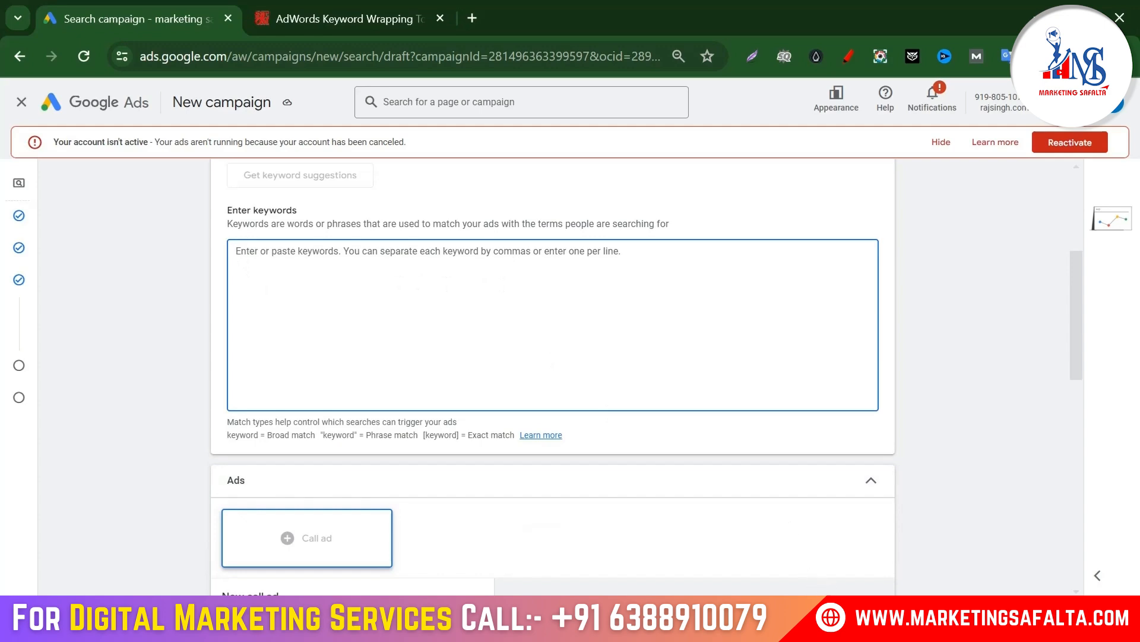
left_click(817, 619)
left_click_drag(330, 231, 3, 117)
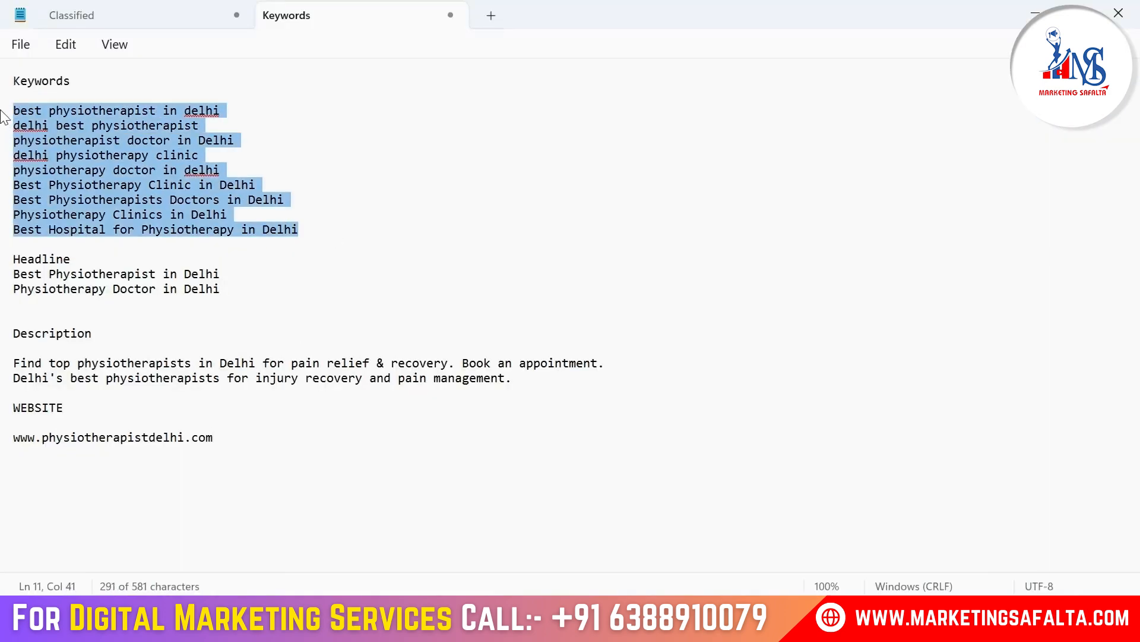
left_click(743, 620)
Step: Paste the nine keywords into Keyword Wrapper, wrap them, and select the Phrase-match output
left_click(330, 12)
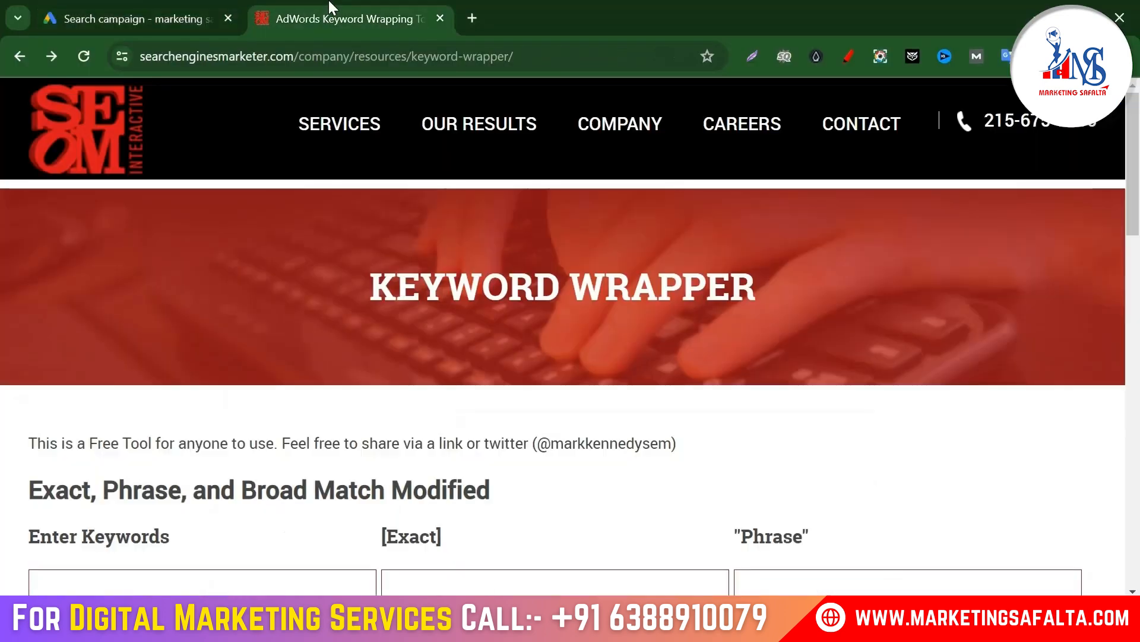
scroll(224, 383, "down", 4)
left_click(161, 331)
key("ctrl+v")
scroll(196, 364, "down", 1)
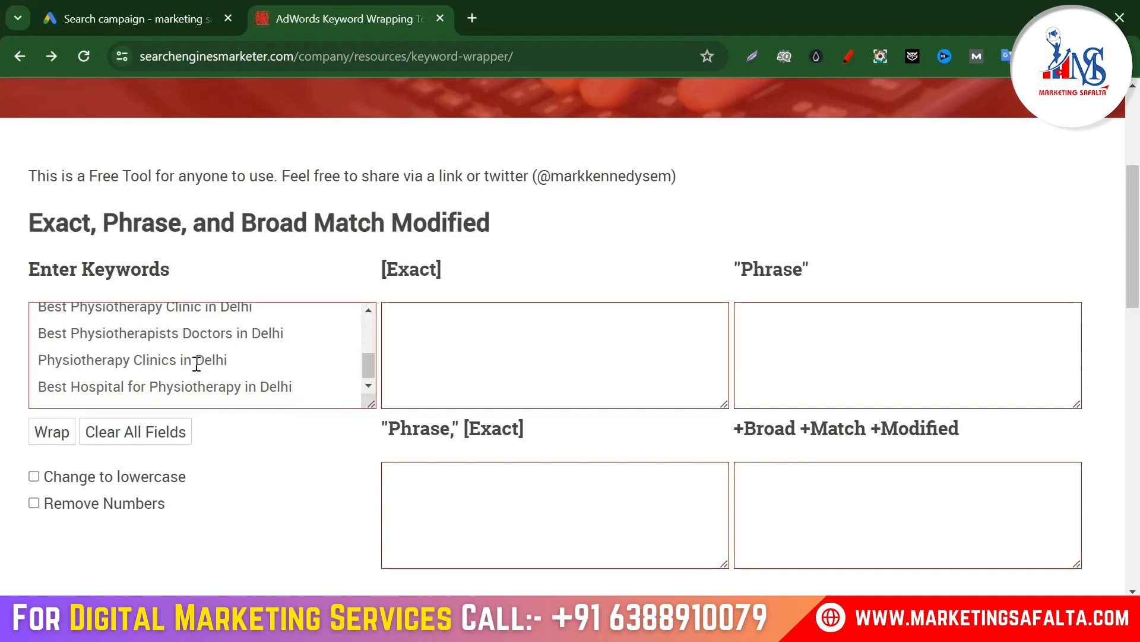
left_click(58, 443)
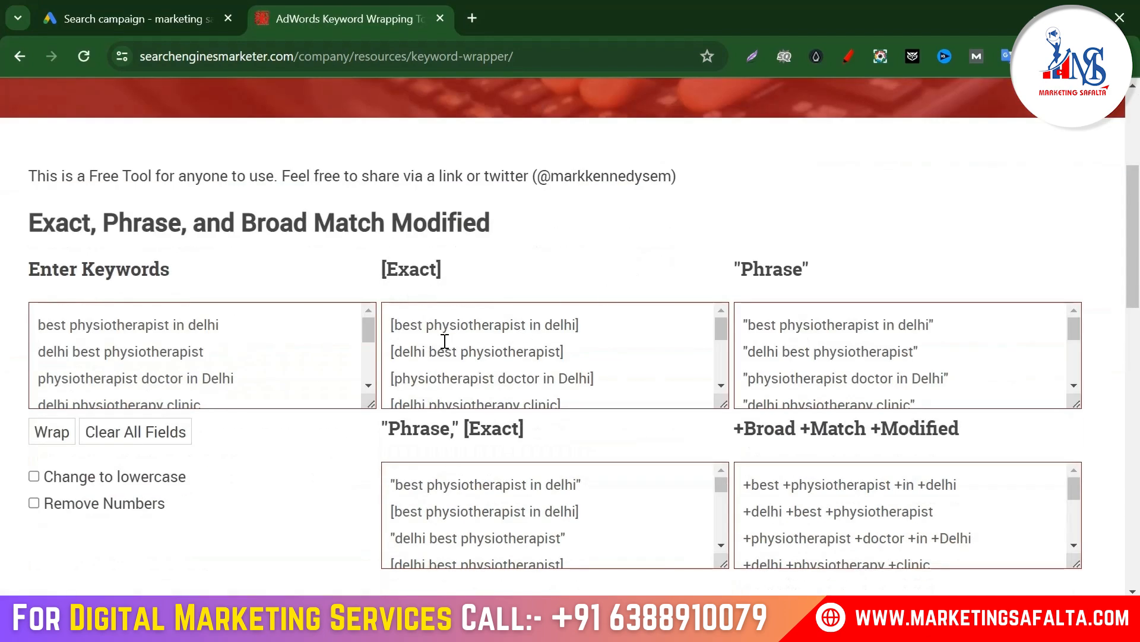
left_click(891, 362)
key("ctrl+a")
Step: Paste the phrase-match keywords into Google Ads' keyword box, giving 1,558 estimated weekly clicks
left_click(165, 7)
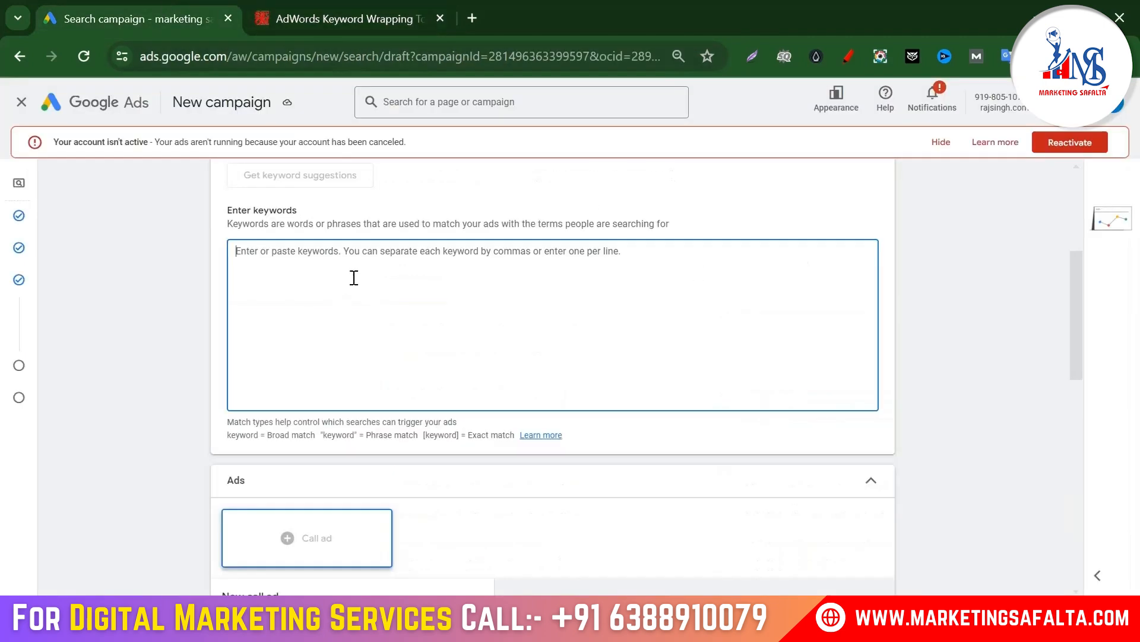
left_click(454, 295)
type("\"best physiotherapist in delhi\" \"delhi best physiotherapist\" \"physiotherapist doctor in Delhi\" \"delhi physiotherapy clinic\" \"physiotherapy doctor in delhi\" \"Best Physiotherapy Clinic in Delhi\" \"Best Physiotherapists Doctors in Delhi\" \"Physiotherapy Clinics in Delhi\" \"Best Hospital for Physiotherapy in Delhi\"")
scroll(488, 294, "down", 5)
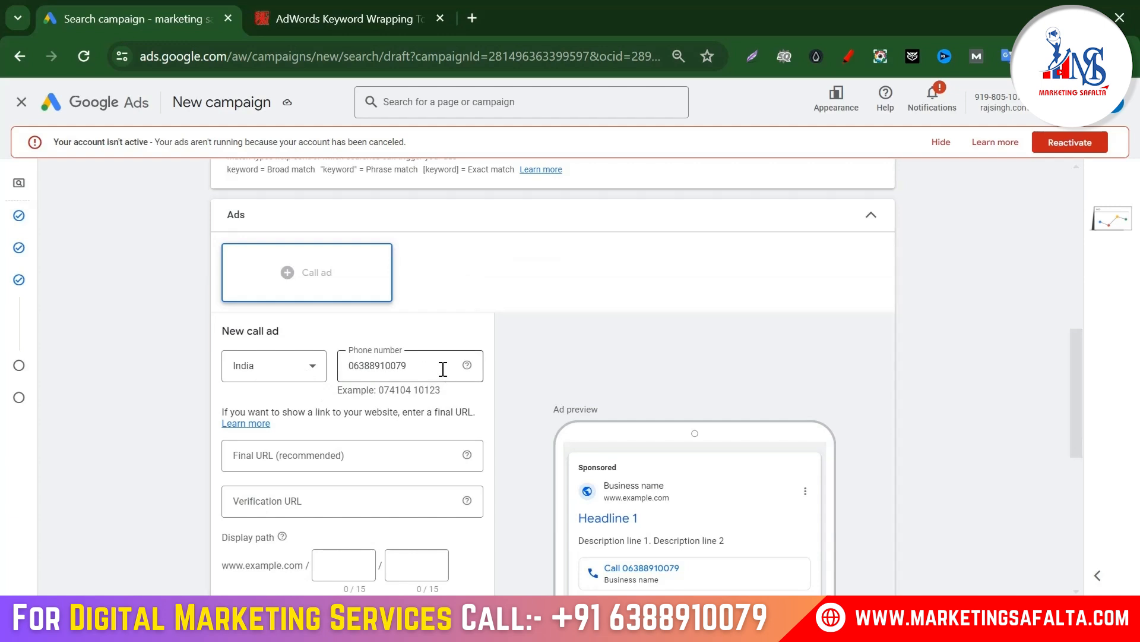
scroll(436, 368, "down", 2)
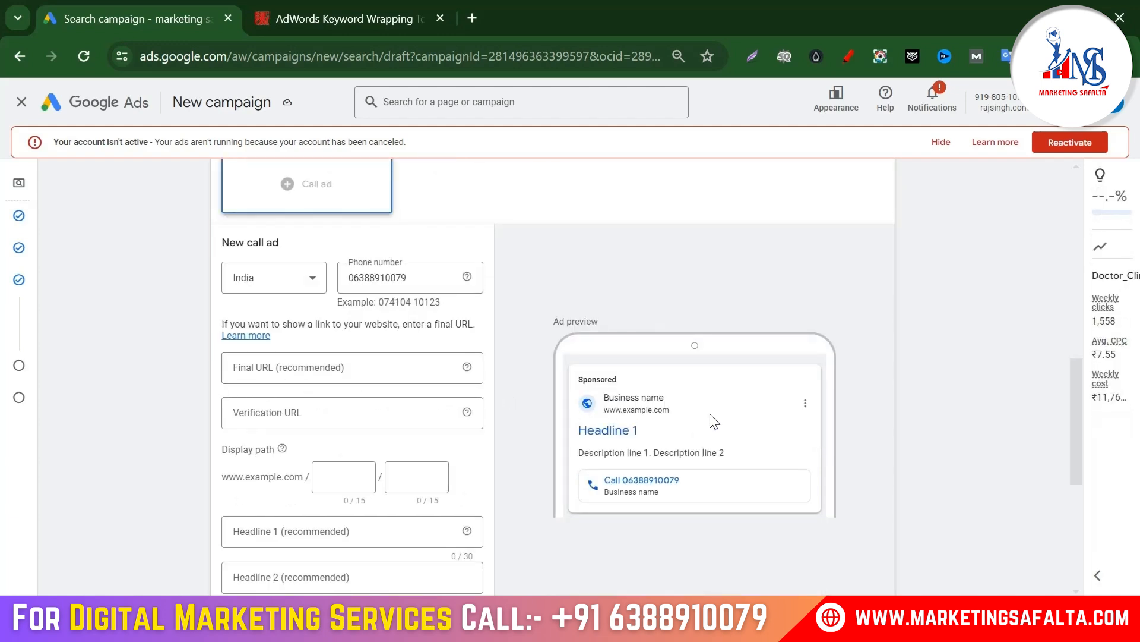
left_click(653, 621)
left_click_drag(246, 435, 3, 454)
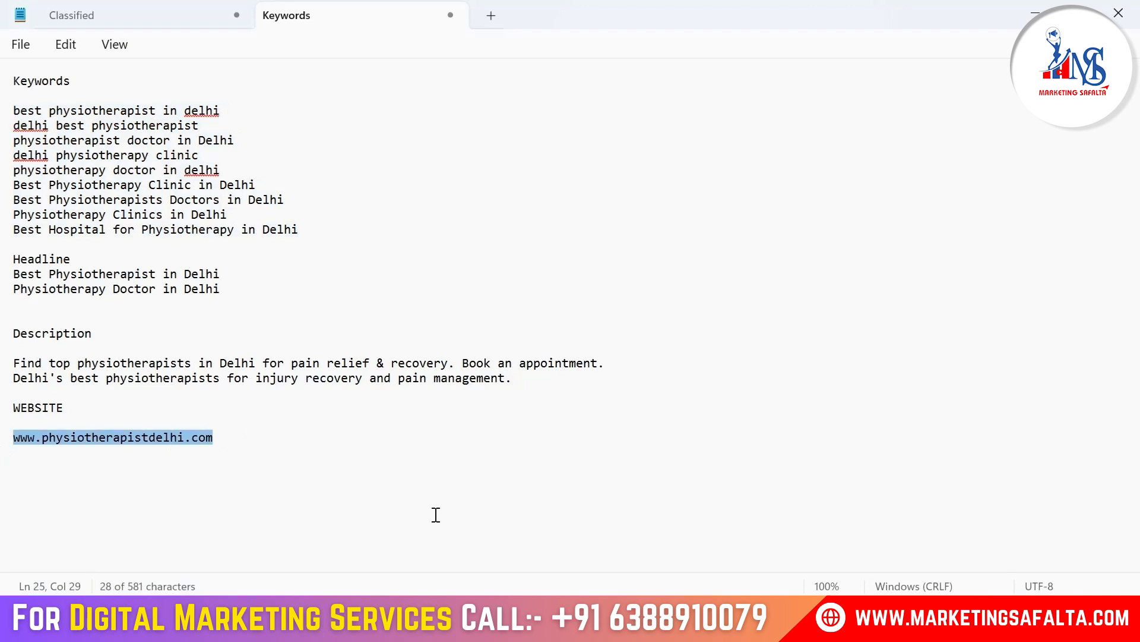
key("ctrl+c")
key("alt+Tab")
left_click(363, 367)
key("ctrl+v")
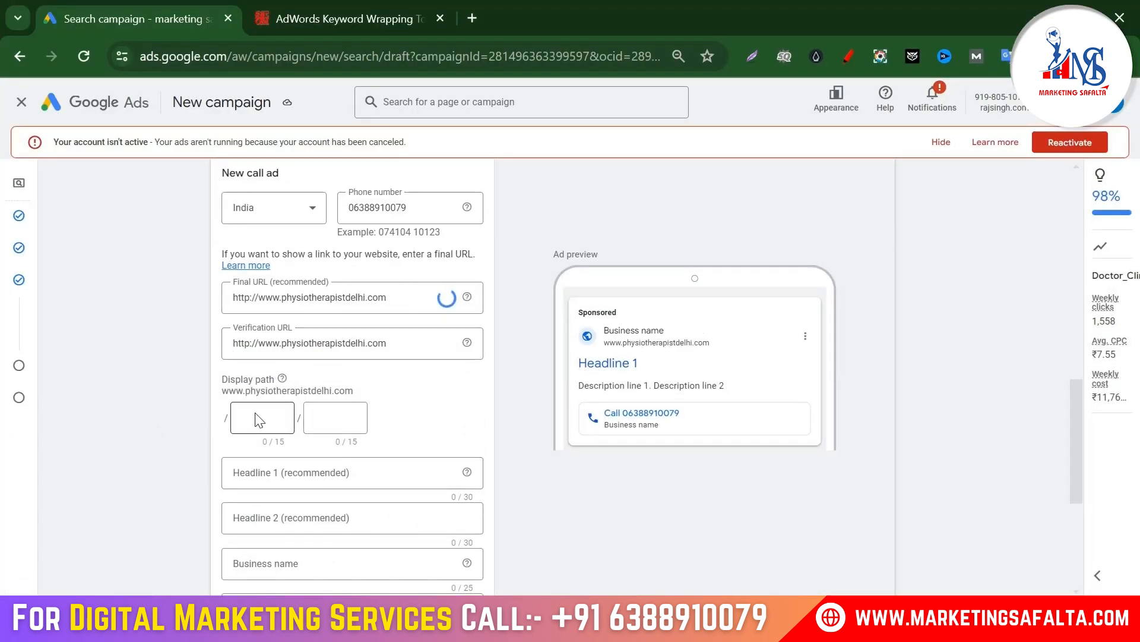
Step: Set the first display path to 'physiotherapist', copied from the notes
left_click(809, 621)
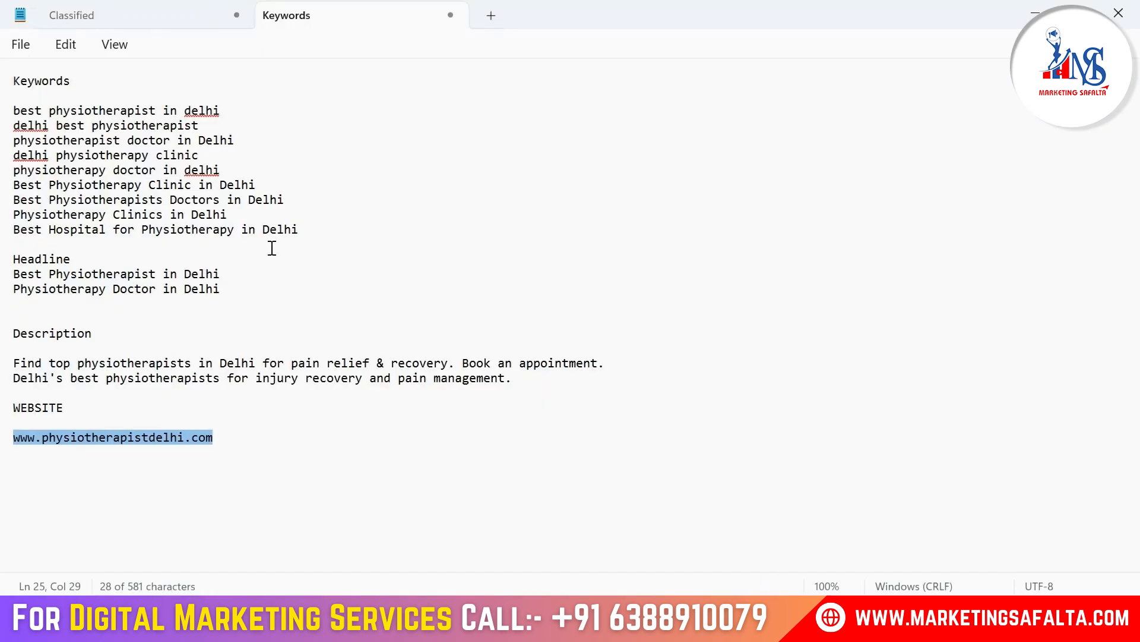
left_click_drag(149, 275, 70, 274)
left_click_drag(121, 140, 7, 143)
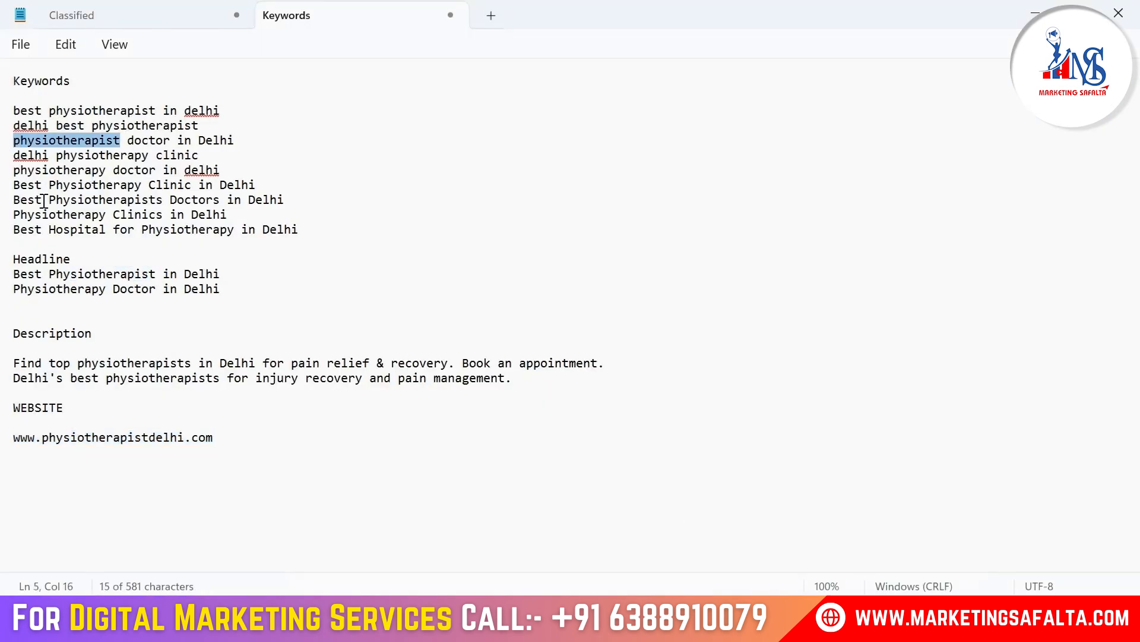
key("ctrl+c")
key("alt+Tab")
left_click(286, 410)
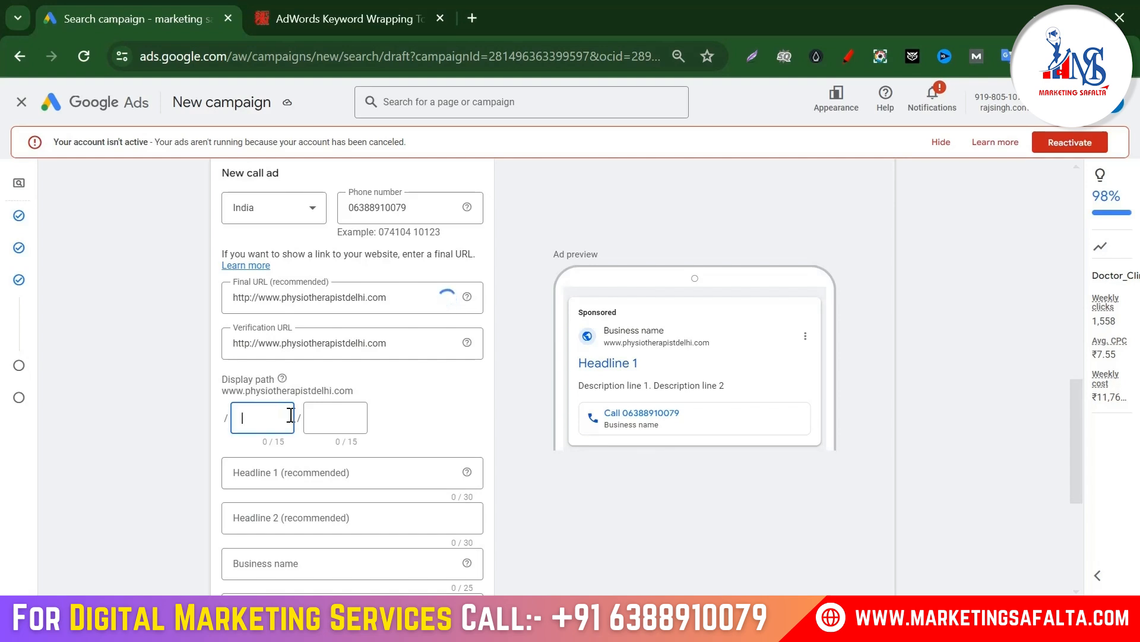
key("ctrl+v")
Step: Set the second display path to 'doctor', copied from the notes
key("alt+Tab")
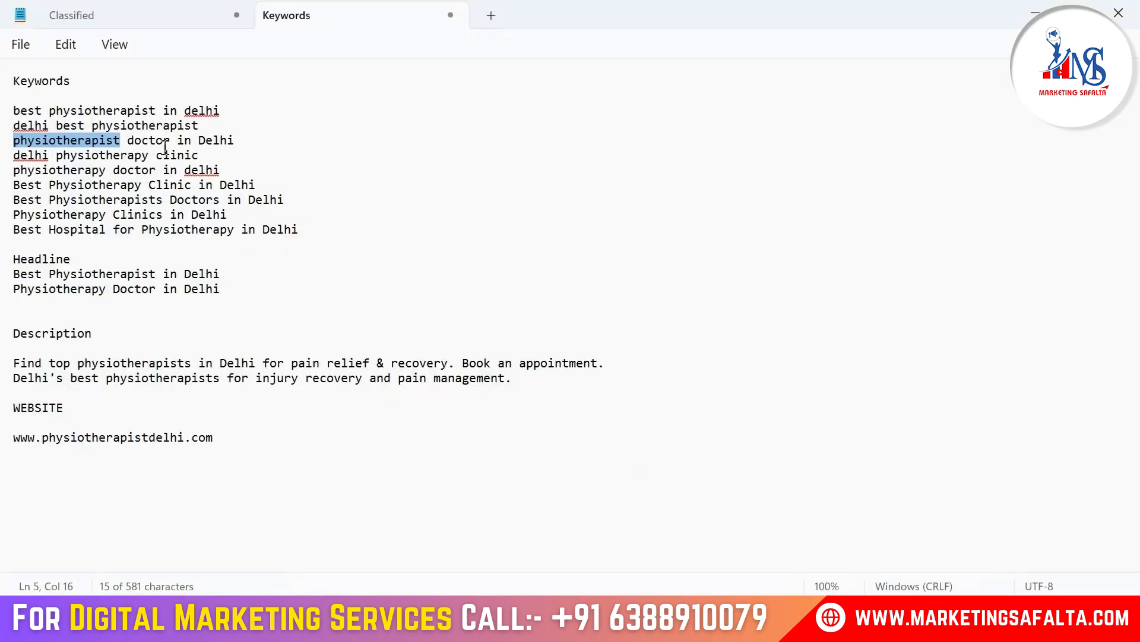
left_click_drag(170, 141, 127, 143)
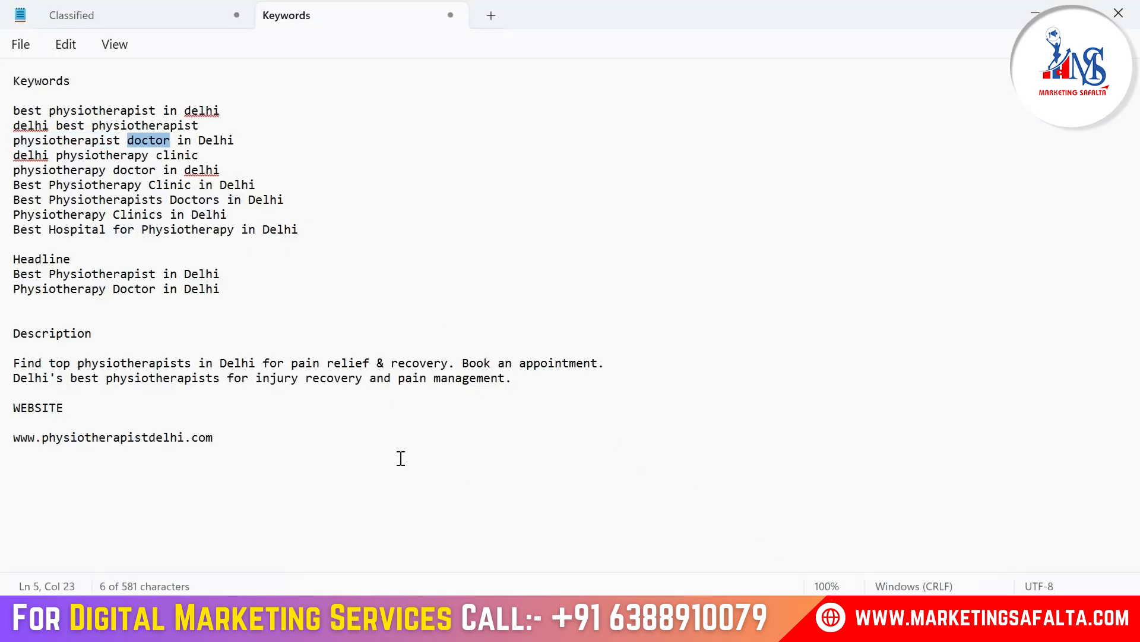
key("ctrl+c")
key("alt+Tab")
left_click(334, 415)
key("ctrl+v")
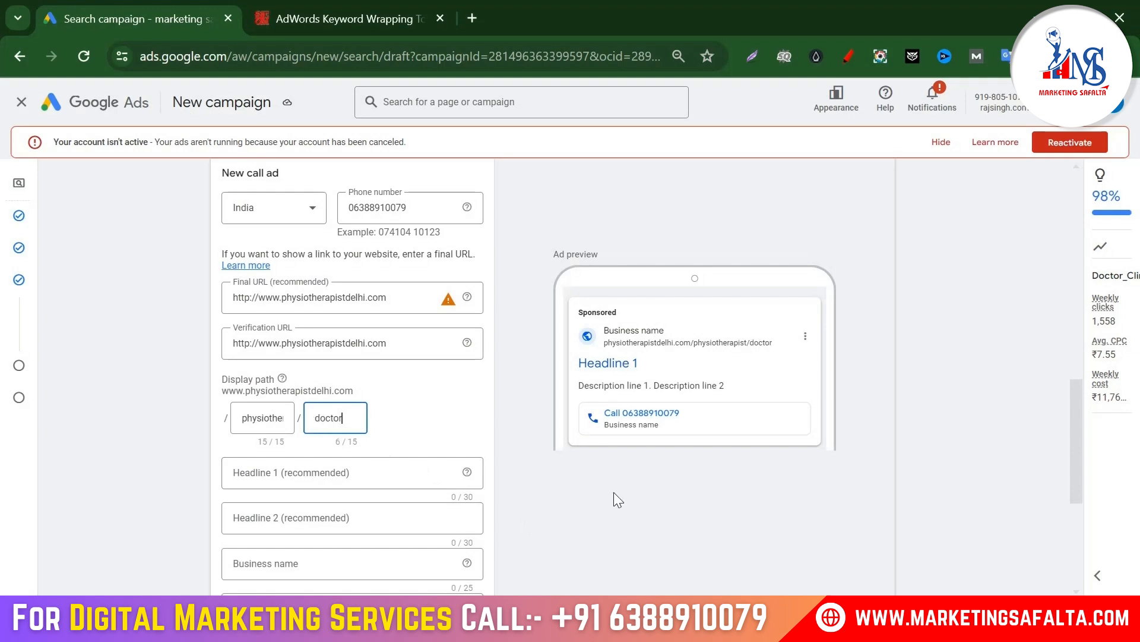
scroll(319, 389, "down", 2)
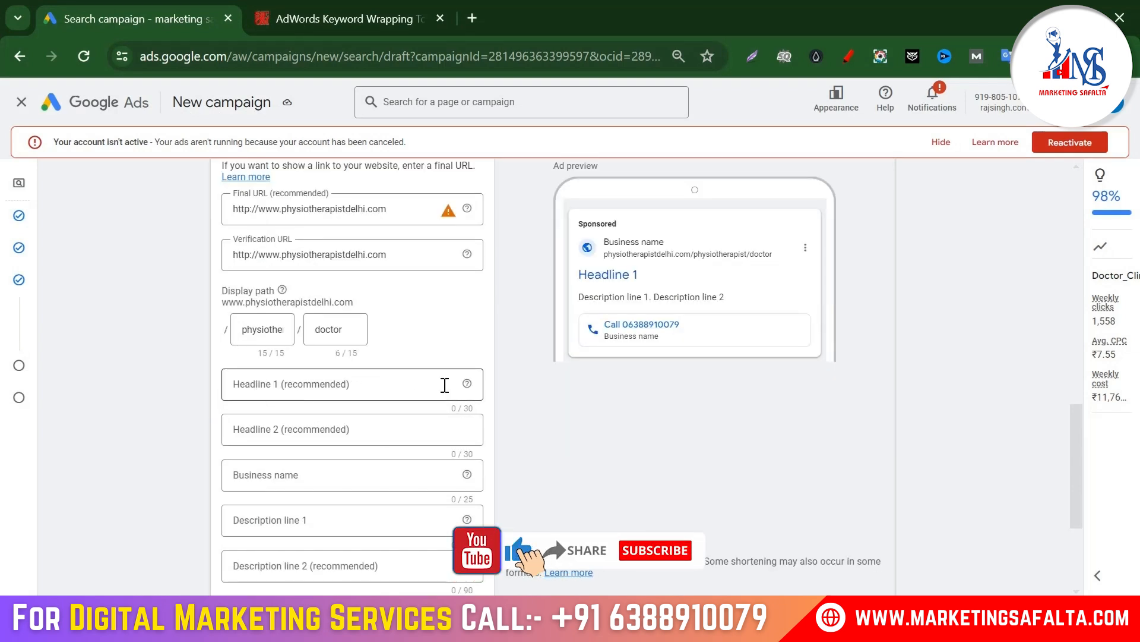
Step: Fill the headlines with 'Best Physiotherapist in Delhi' and 'Physiotherapy Doctor in Delhi'
key("alt+Tab")
left_click_drag(220, 273, 14, 289)
key("ctrl+c")
key("alt+Tab")
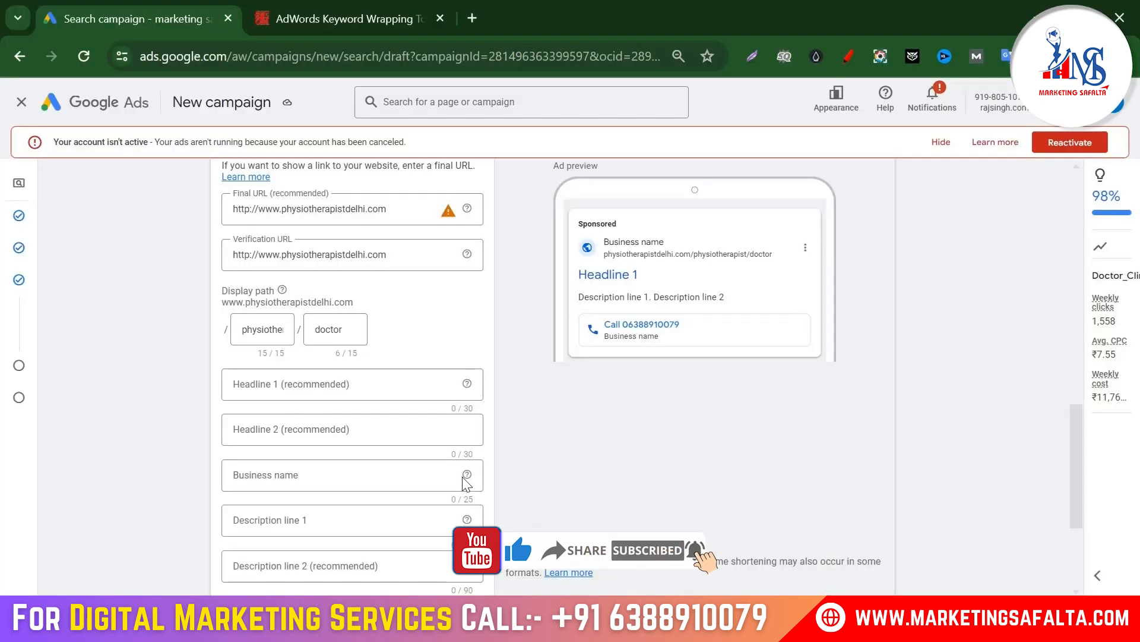
left_click(333, 383)
key("ctrl+v")
left_click(298, 446)
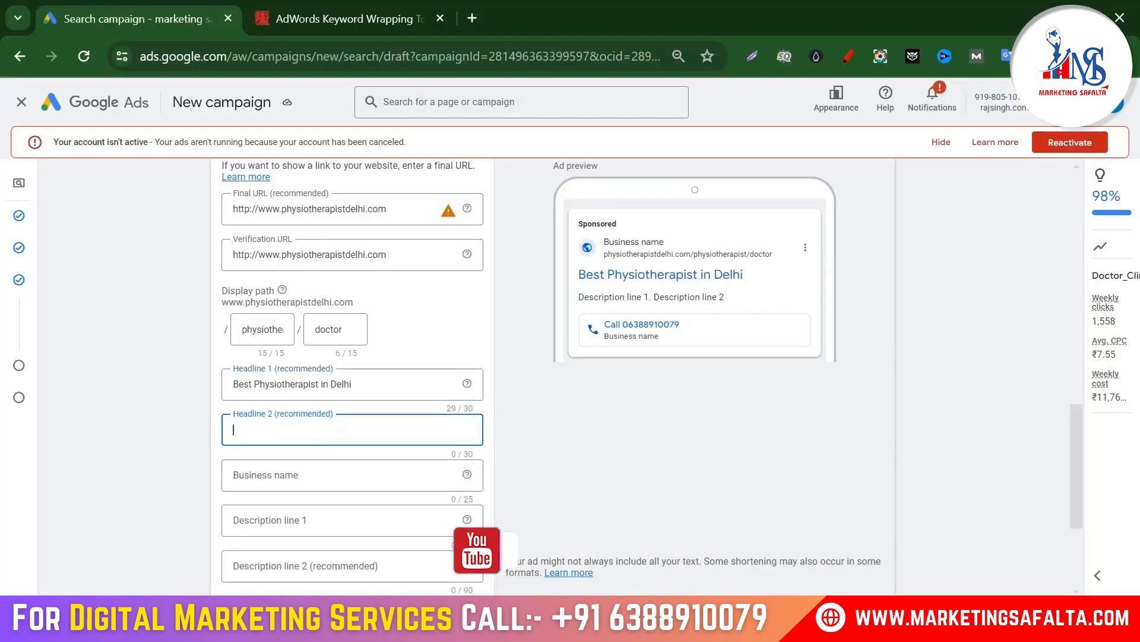
key("alt+Tab")
left_click_drag(235, 286, 4, 292)
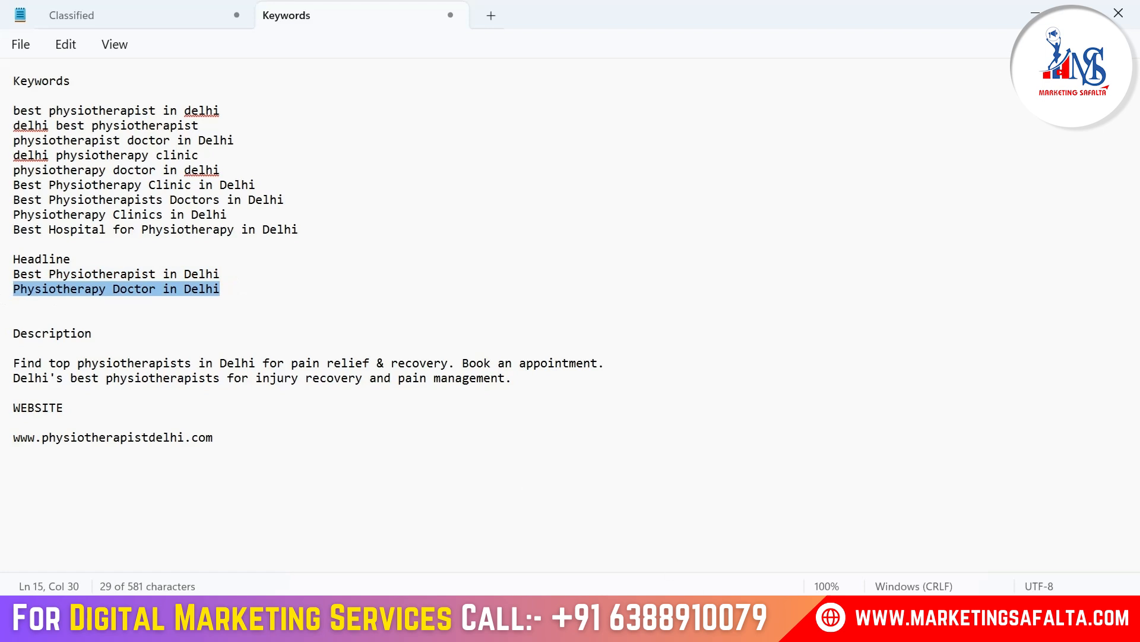
key("ctrl+c")
key("alt+Tab")
key("ctrl+v")
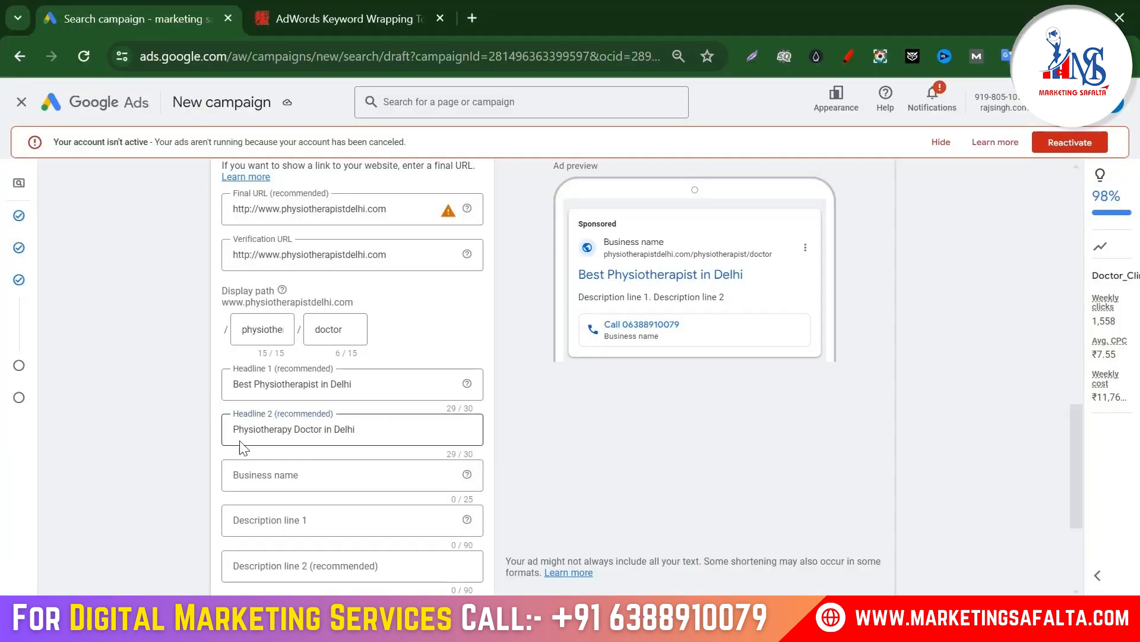
scroll(368, 466, "down", 1)
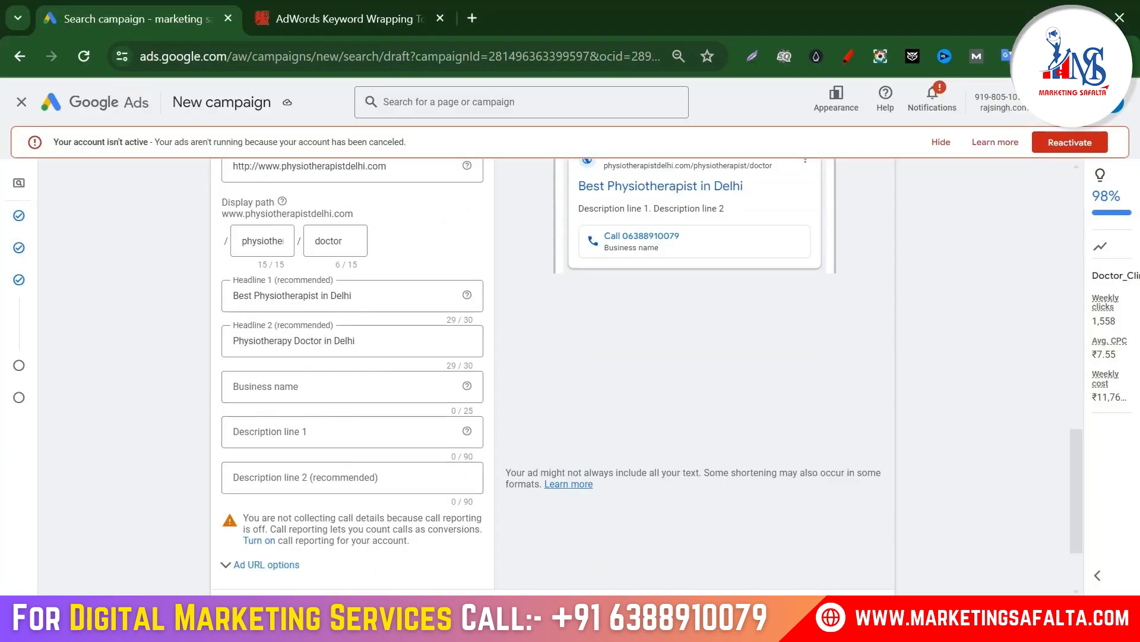
Step: Set the business name to 'physiotherapistdelhi', copied from the website address
key("alt+Tab")
left_click_drag(183, 438, 43, 437)
key("alt+Tab")
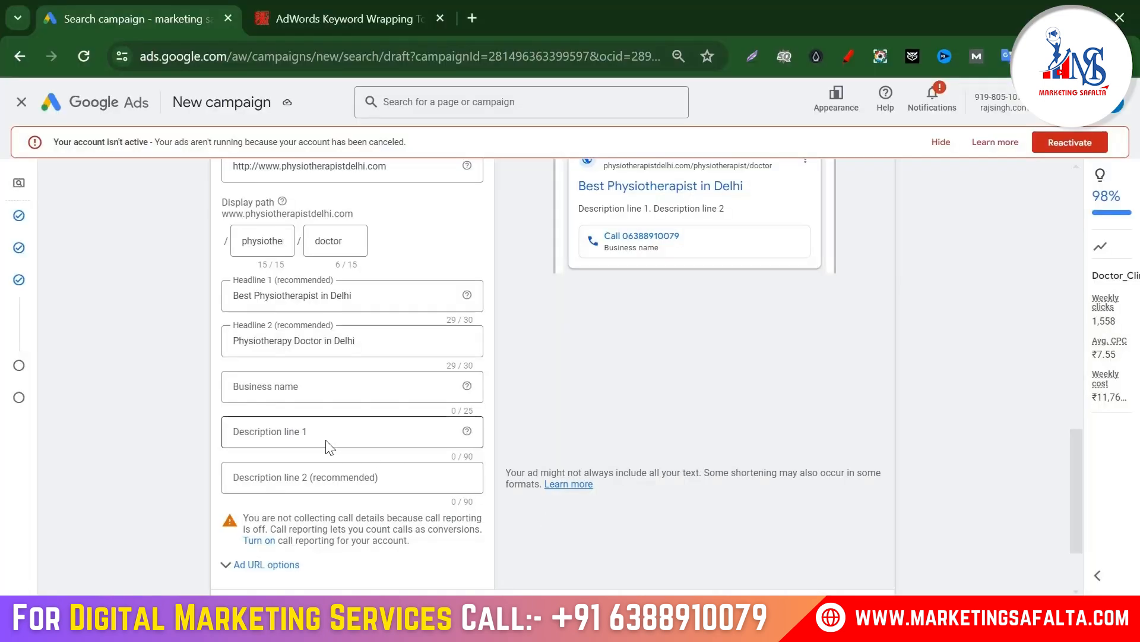
left_click(262, 387)
key("ctrl+v")
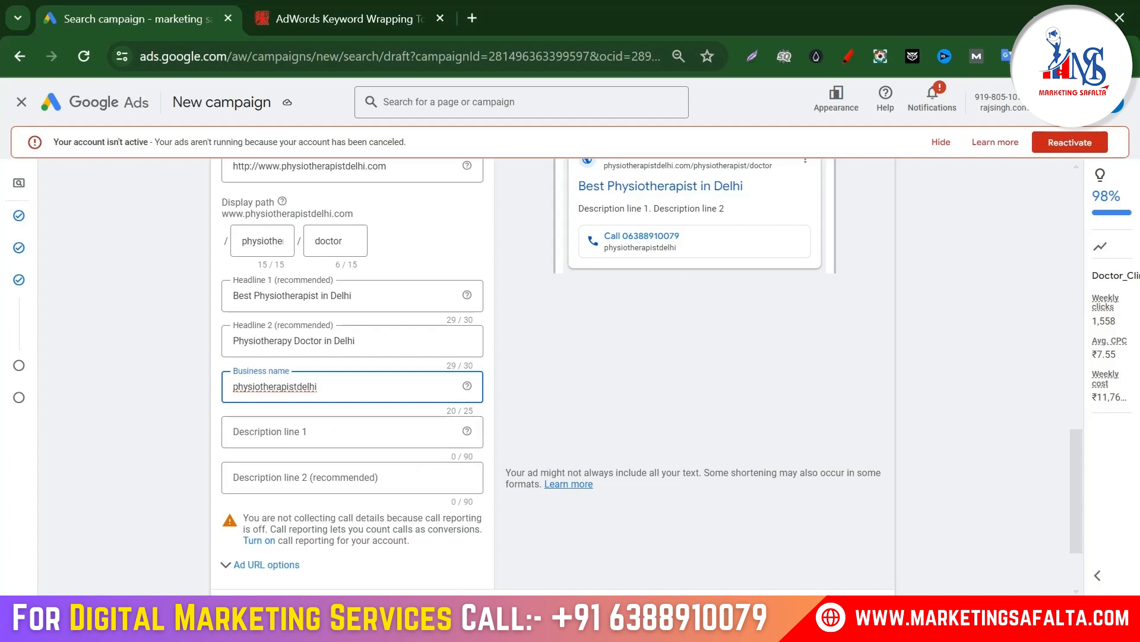
Step: Paste the two description sentences from the notes into Description lines 1 and 2
key("alt+Tab")
triple_click(610, 365)
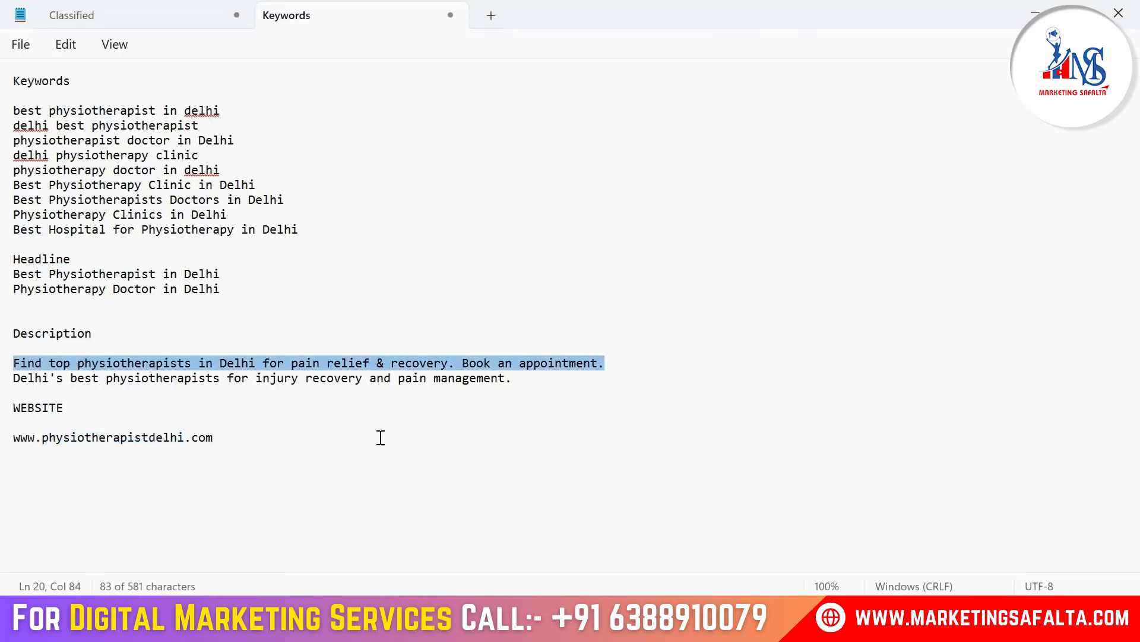
key("alt+Tab")
key("ctrl+v")
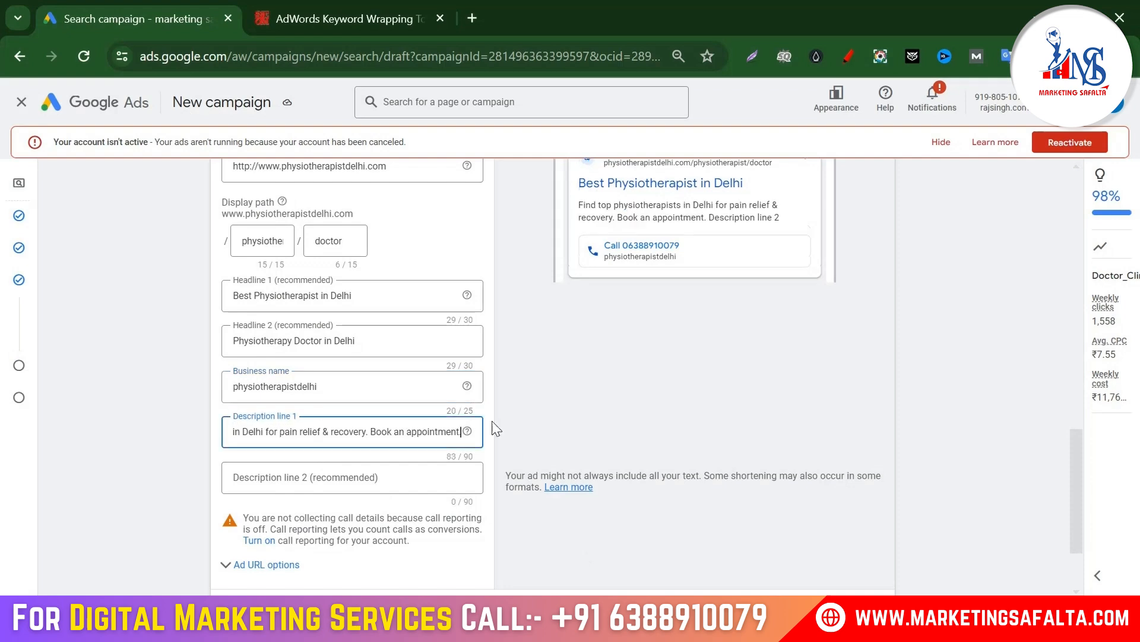
left_click(419, 479)
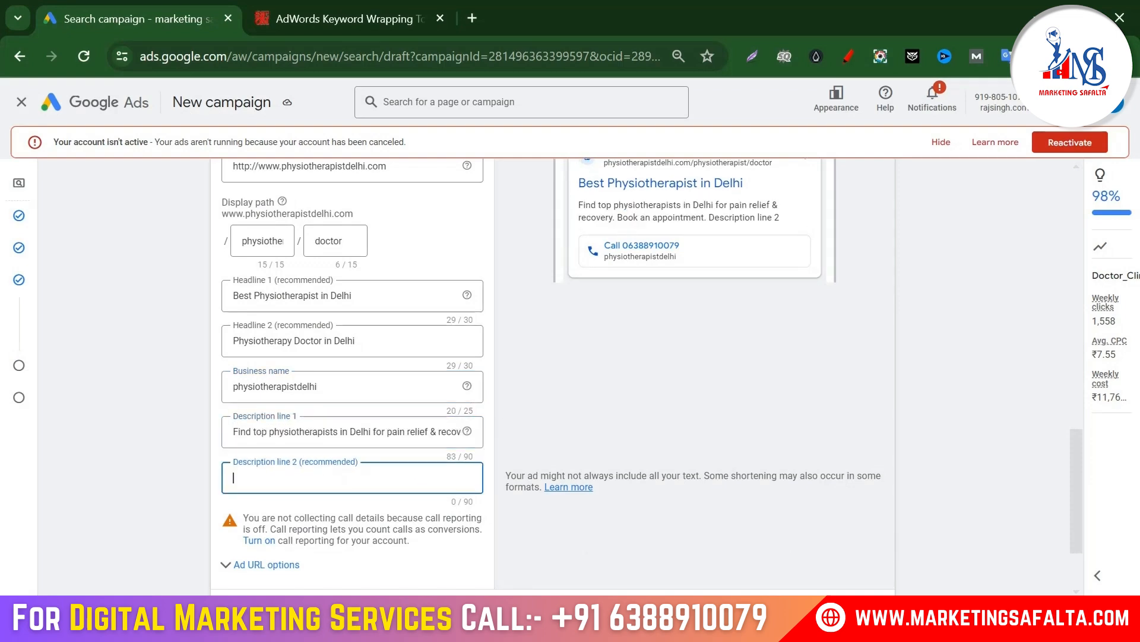
key("alt+Tab")
left_click_drag(536, 384, 10, 390)
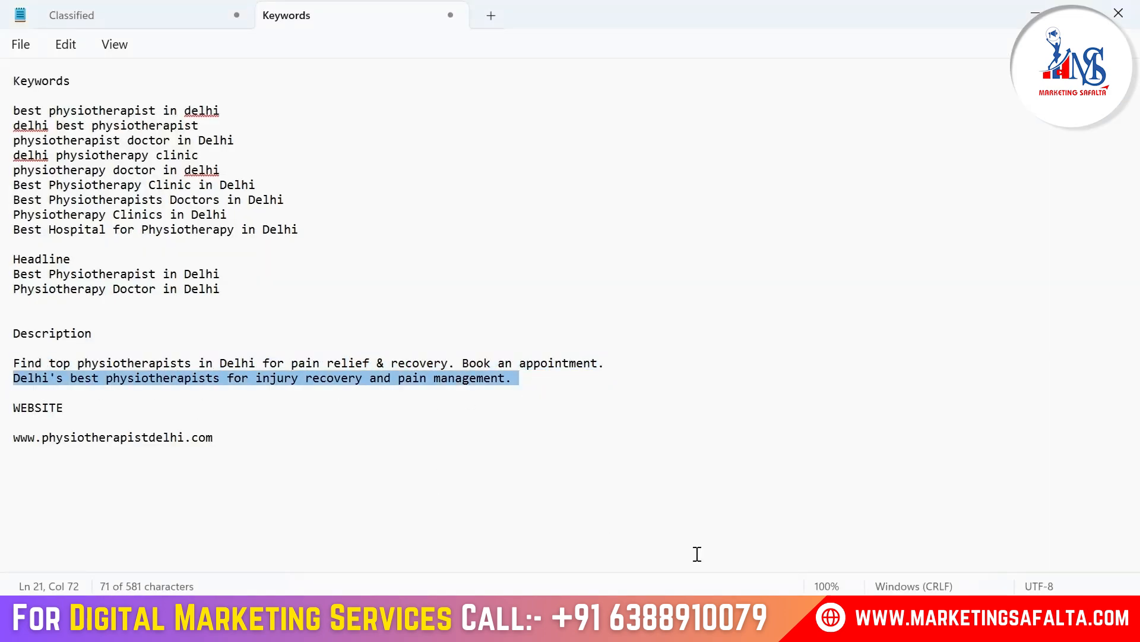
key("ctrl+c")
key("alt+Tab")
key("ctrl+v")
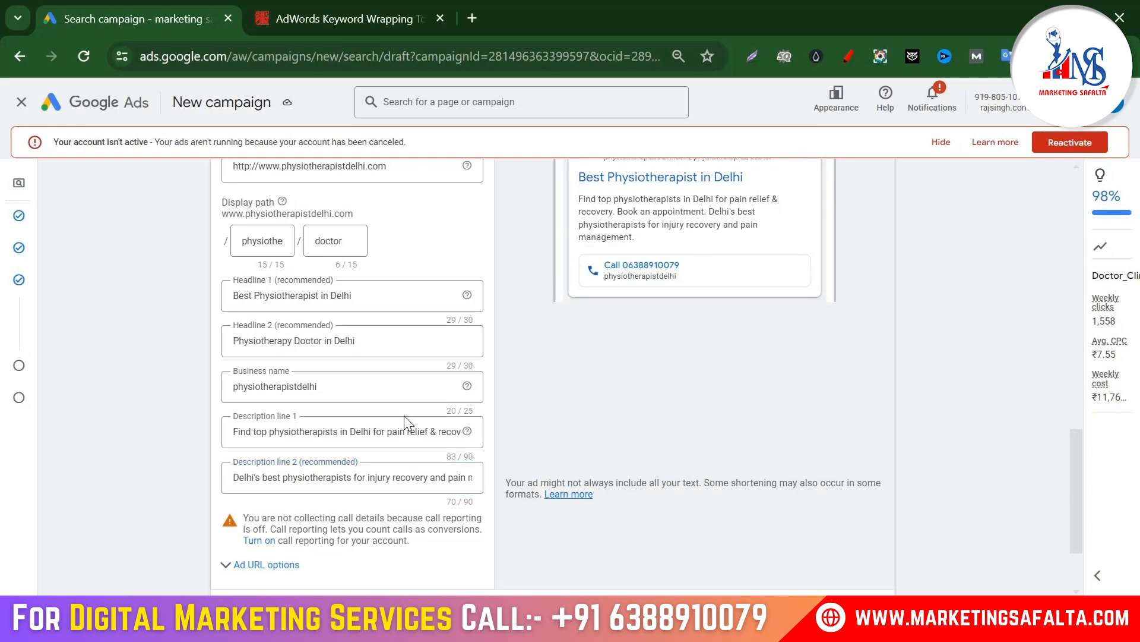
scroll(522, 348, "up", 4)
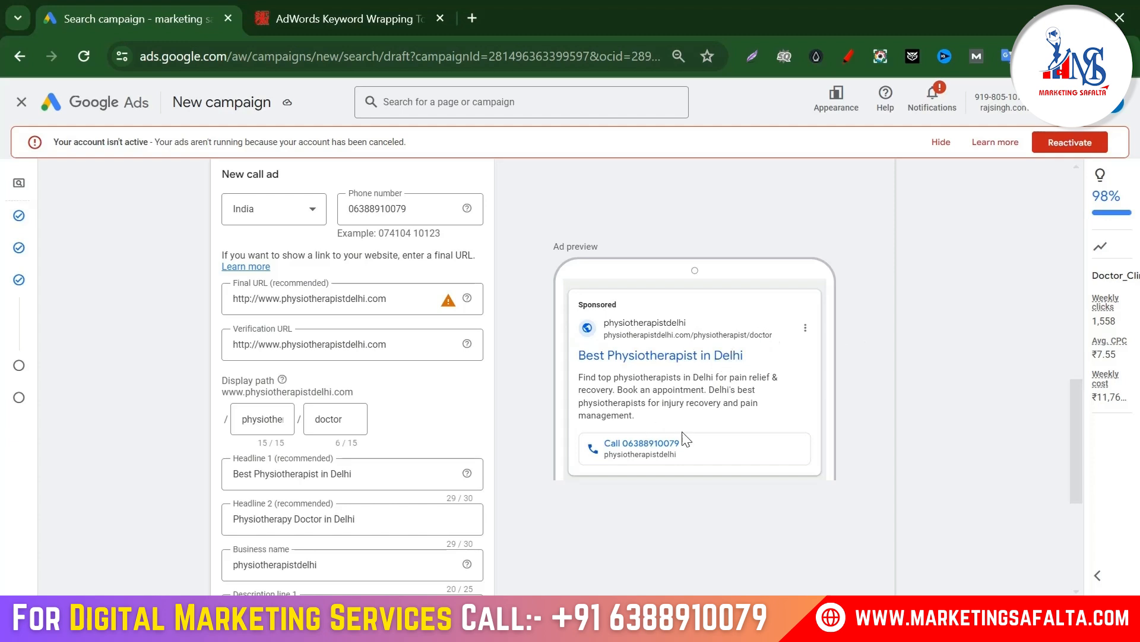
Step: Save the filled-in call ad with Done
scroll(698, 359, "down", 5)
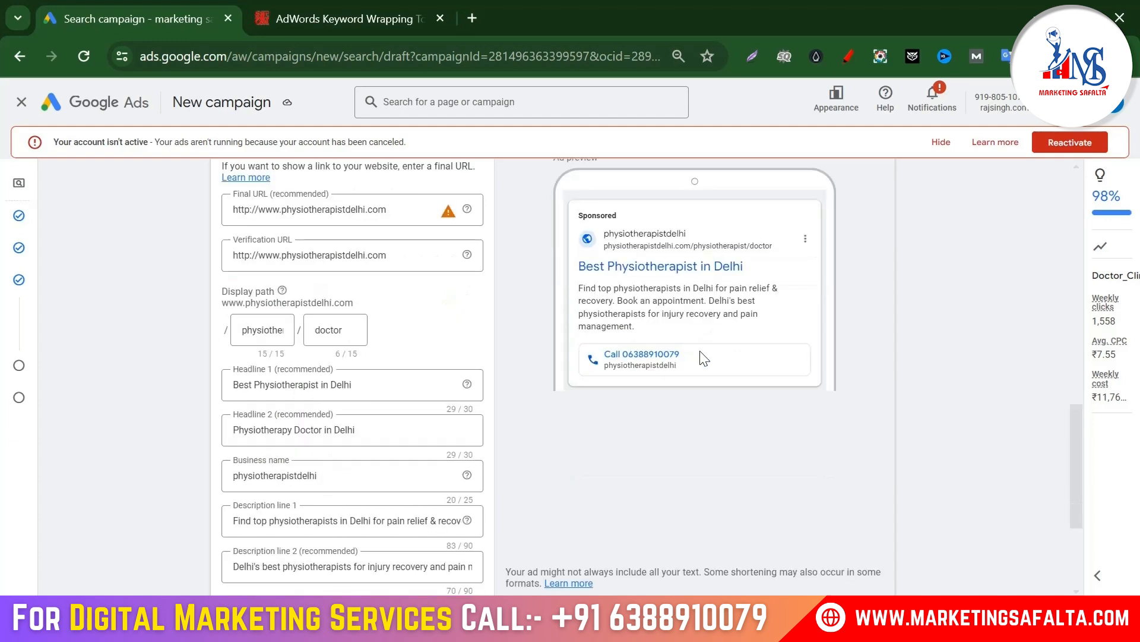
left_click(240, 497)
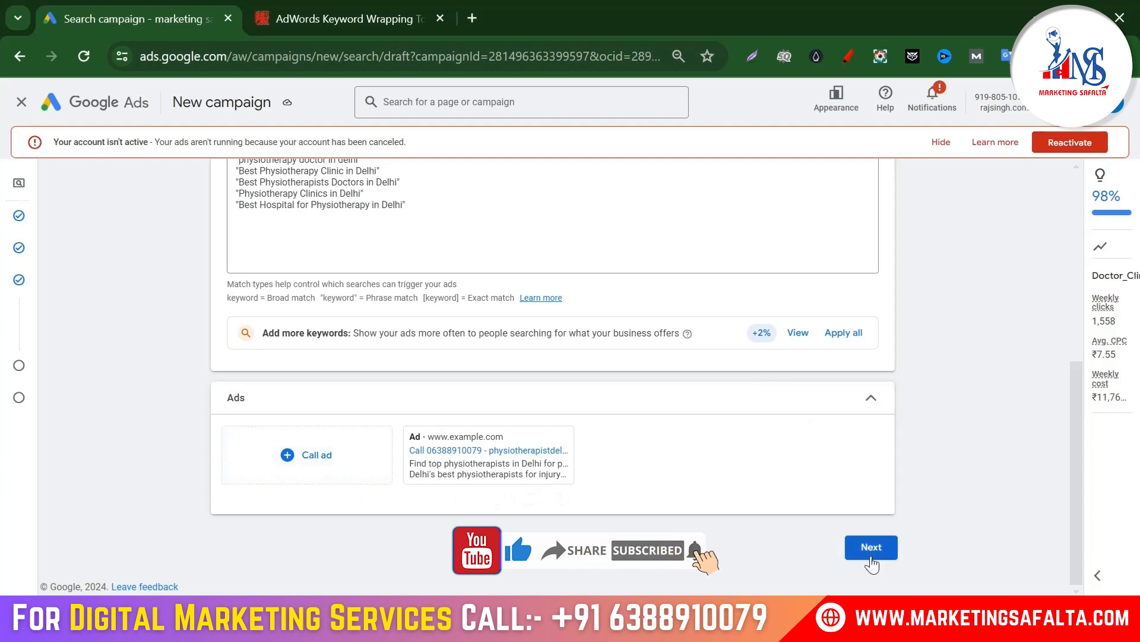
Step: Replace the suggested budget with a custom ₹1,000.00 daily budget, then proceed to review
left_click(871, 548)
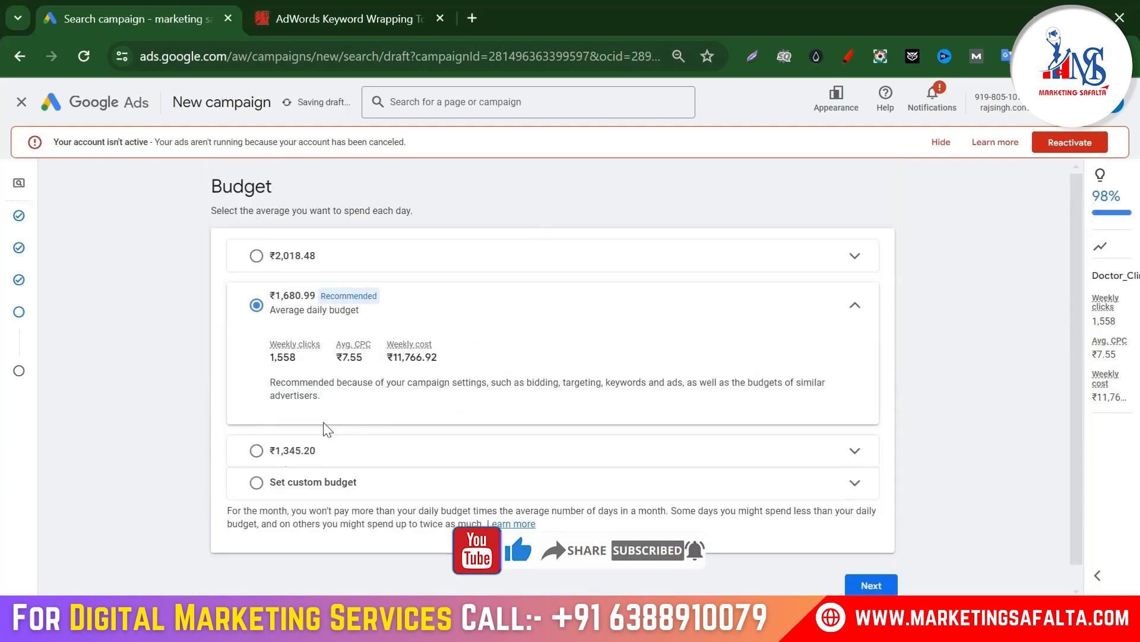
left_click(257, 483)
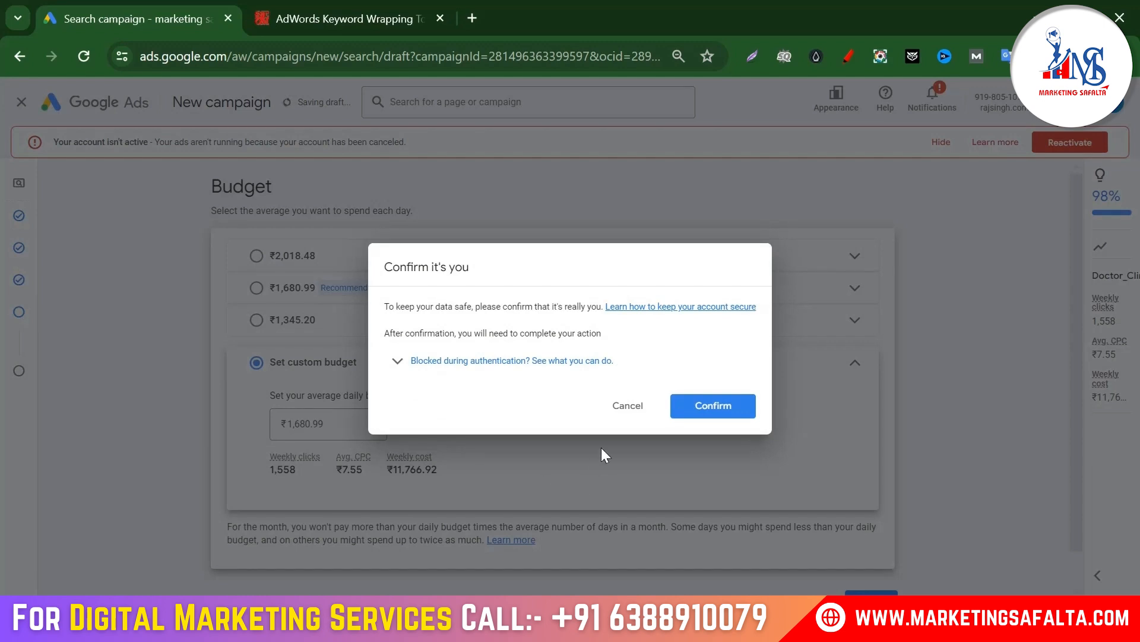
left_click(628, 406)
left_click_drag(351, 427, 255, 425)
type("1000")
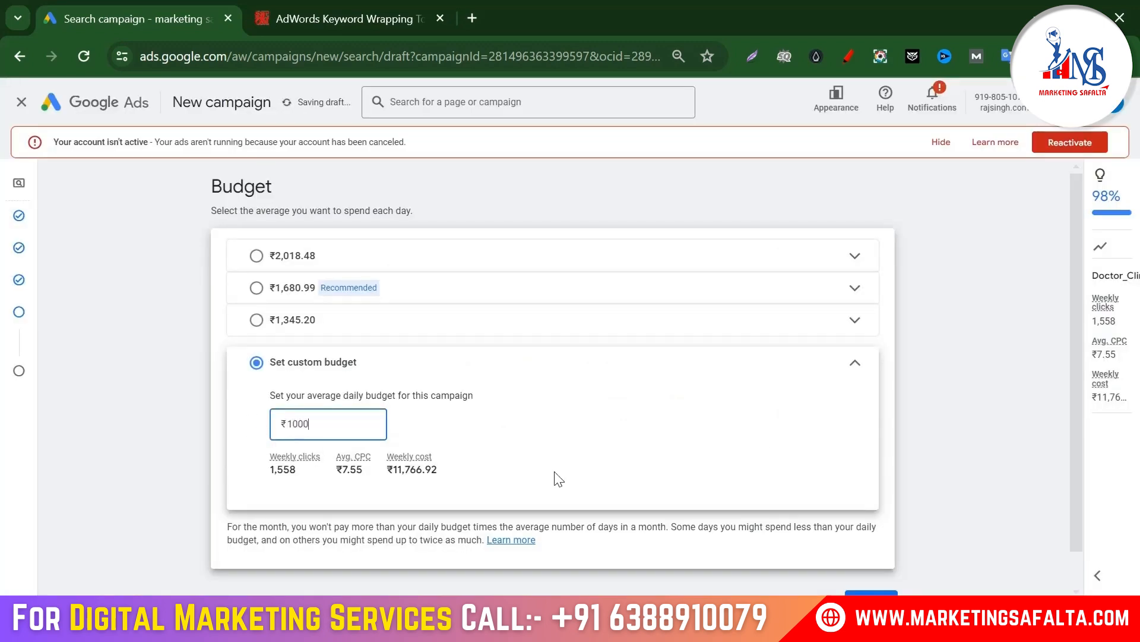
left_click(936, 433)
scroll(934, 439, "down", 2)
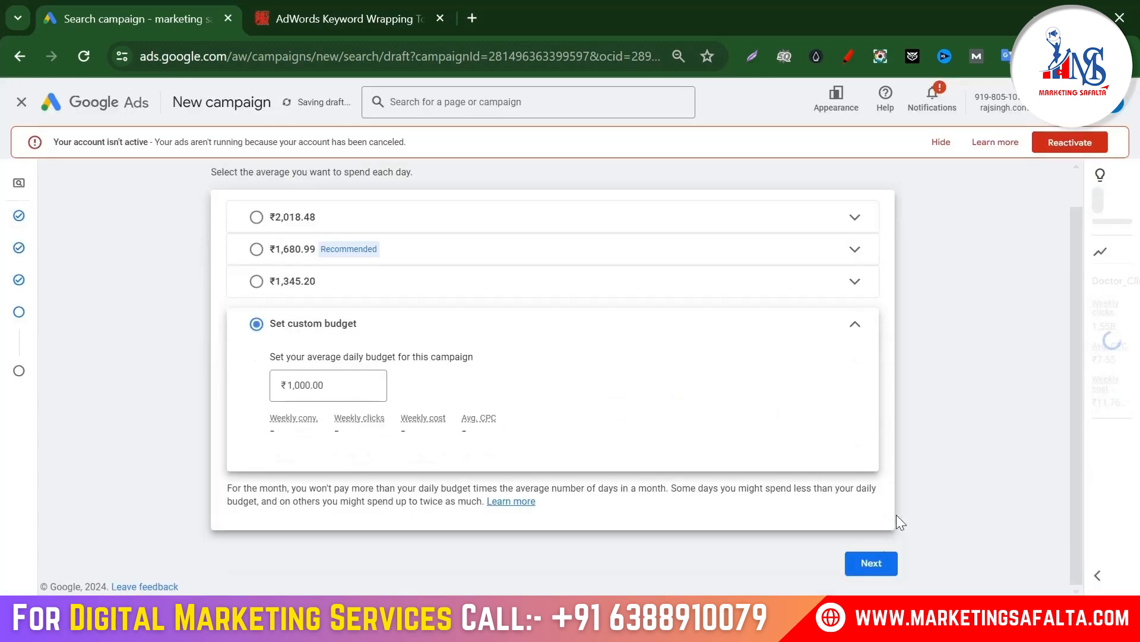
scroll(875, 560, "down", 2)
left_click(872, 564)
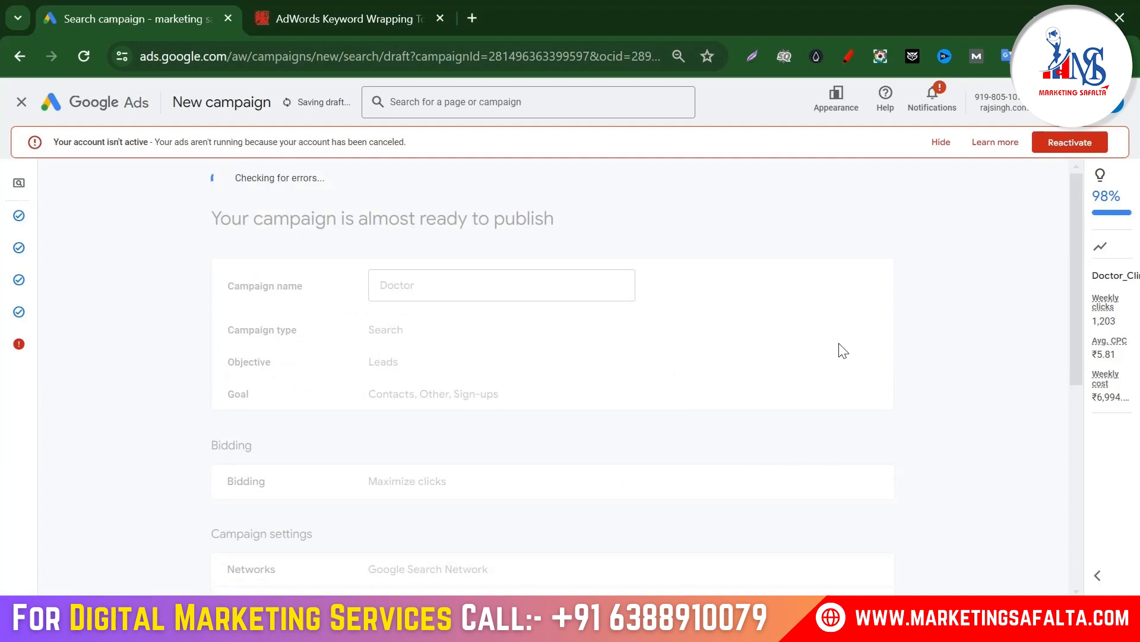